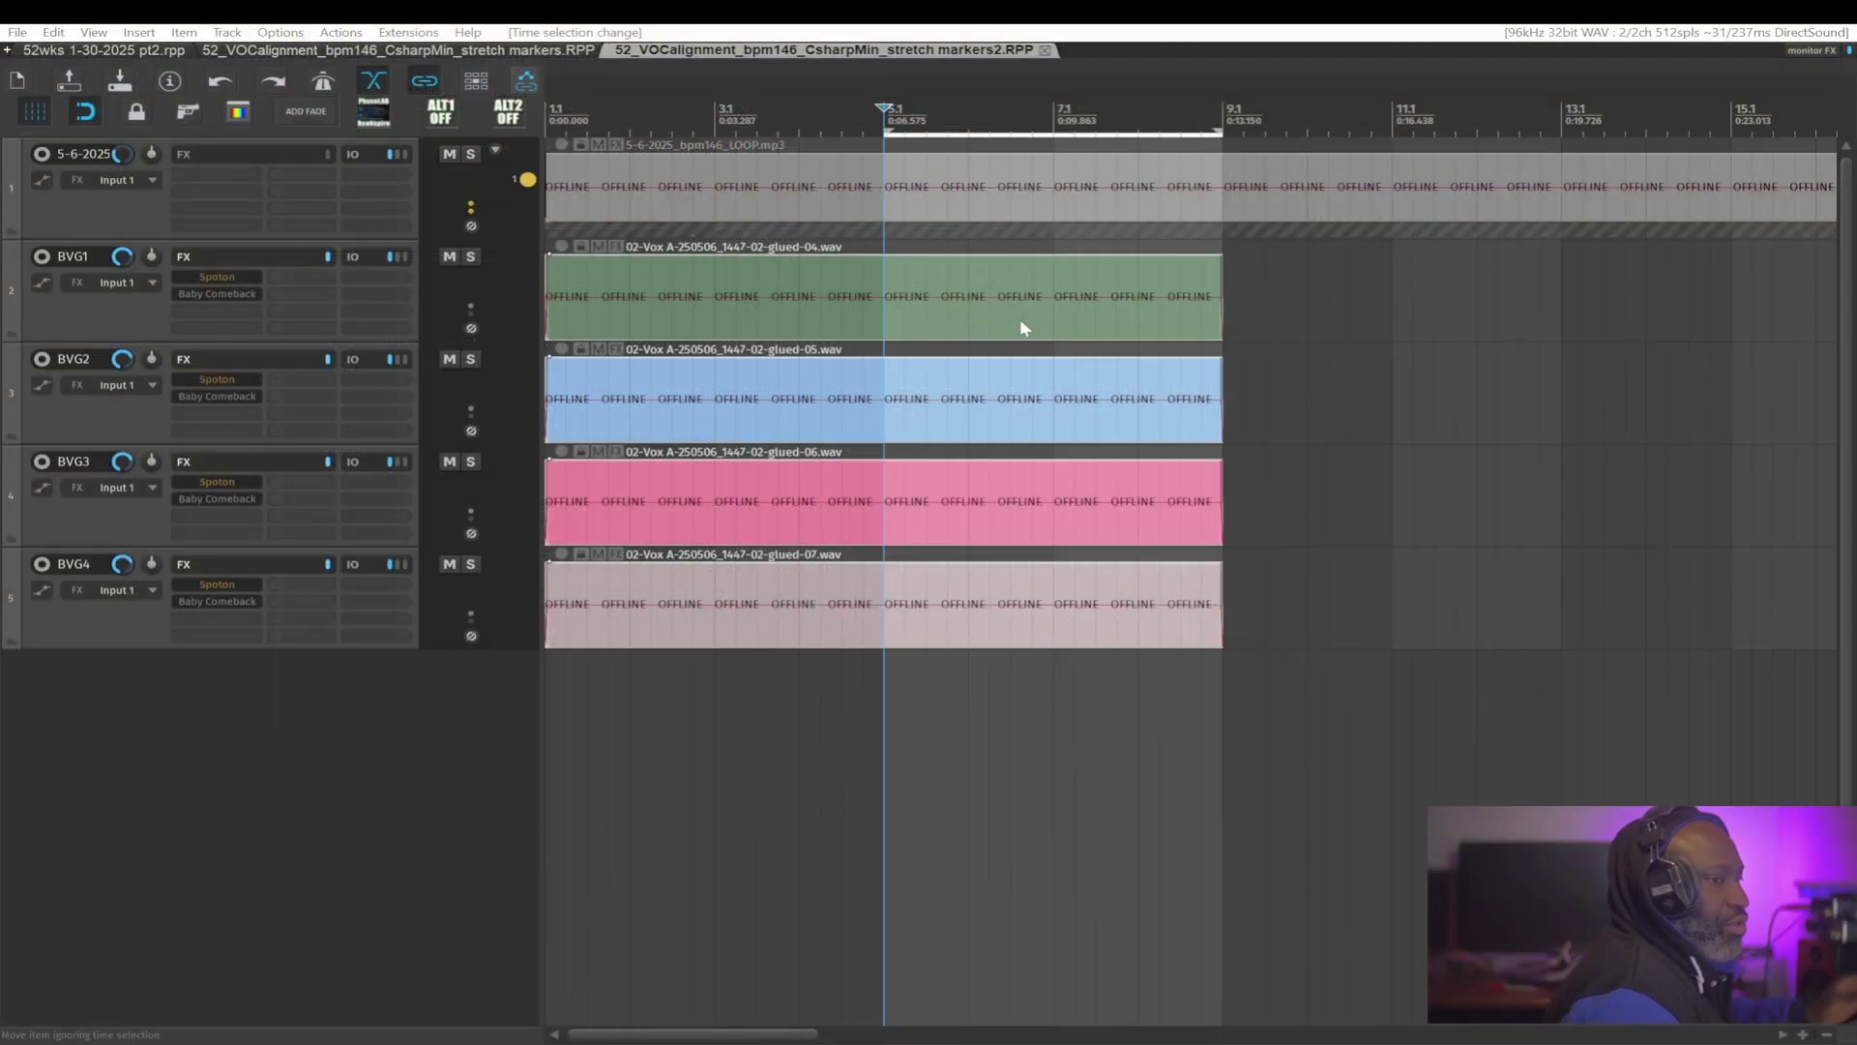
Step: Select the four BVG vocal items, fit the time selection to their length and play that range
left_click(1012, 325)
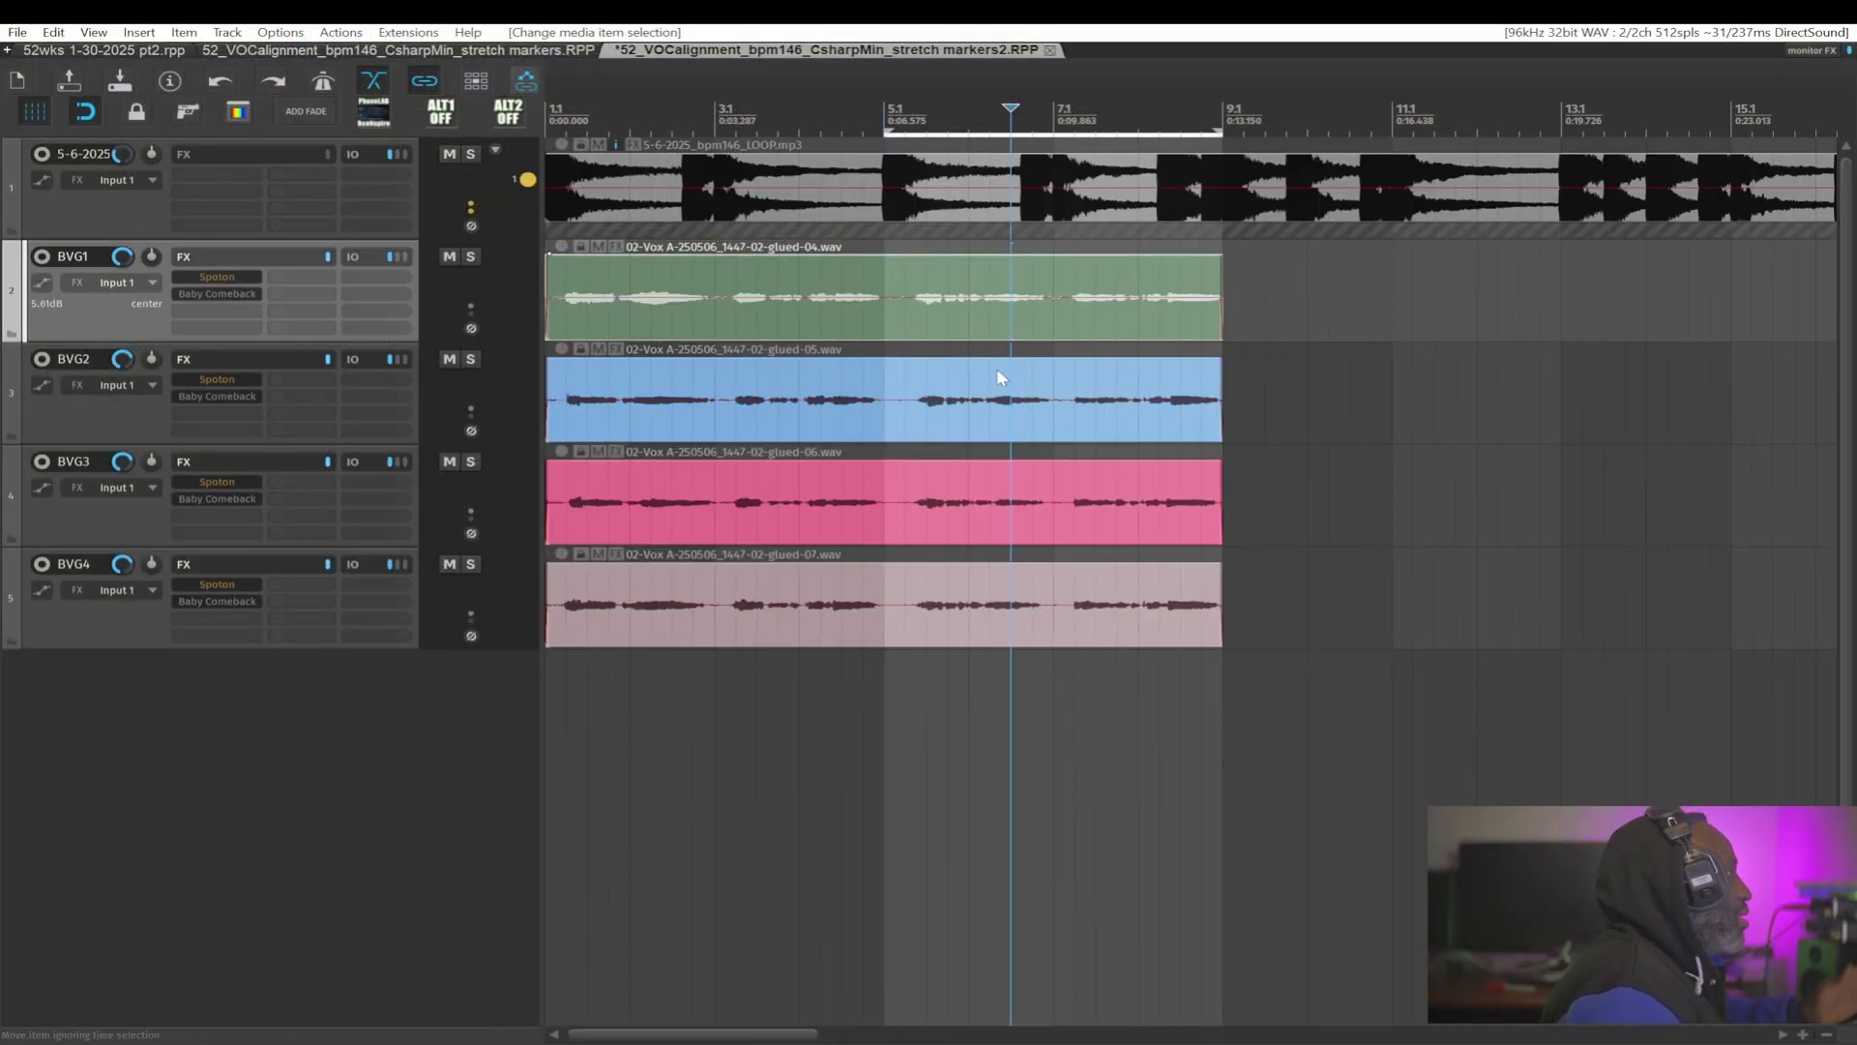
left_click_drag(1187, 300, 698, 596)
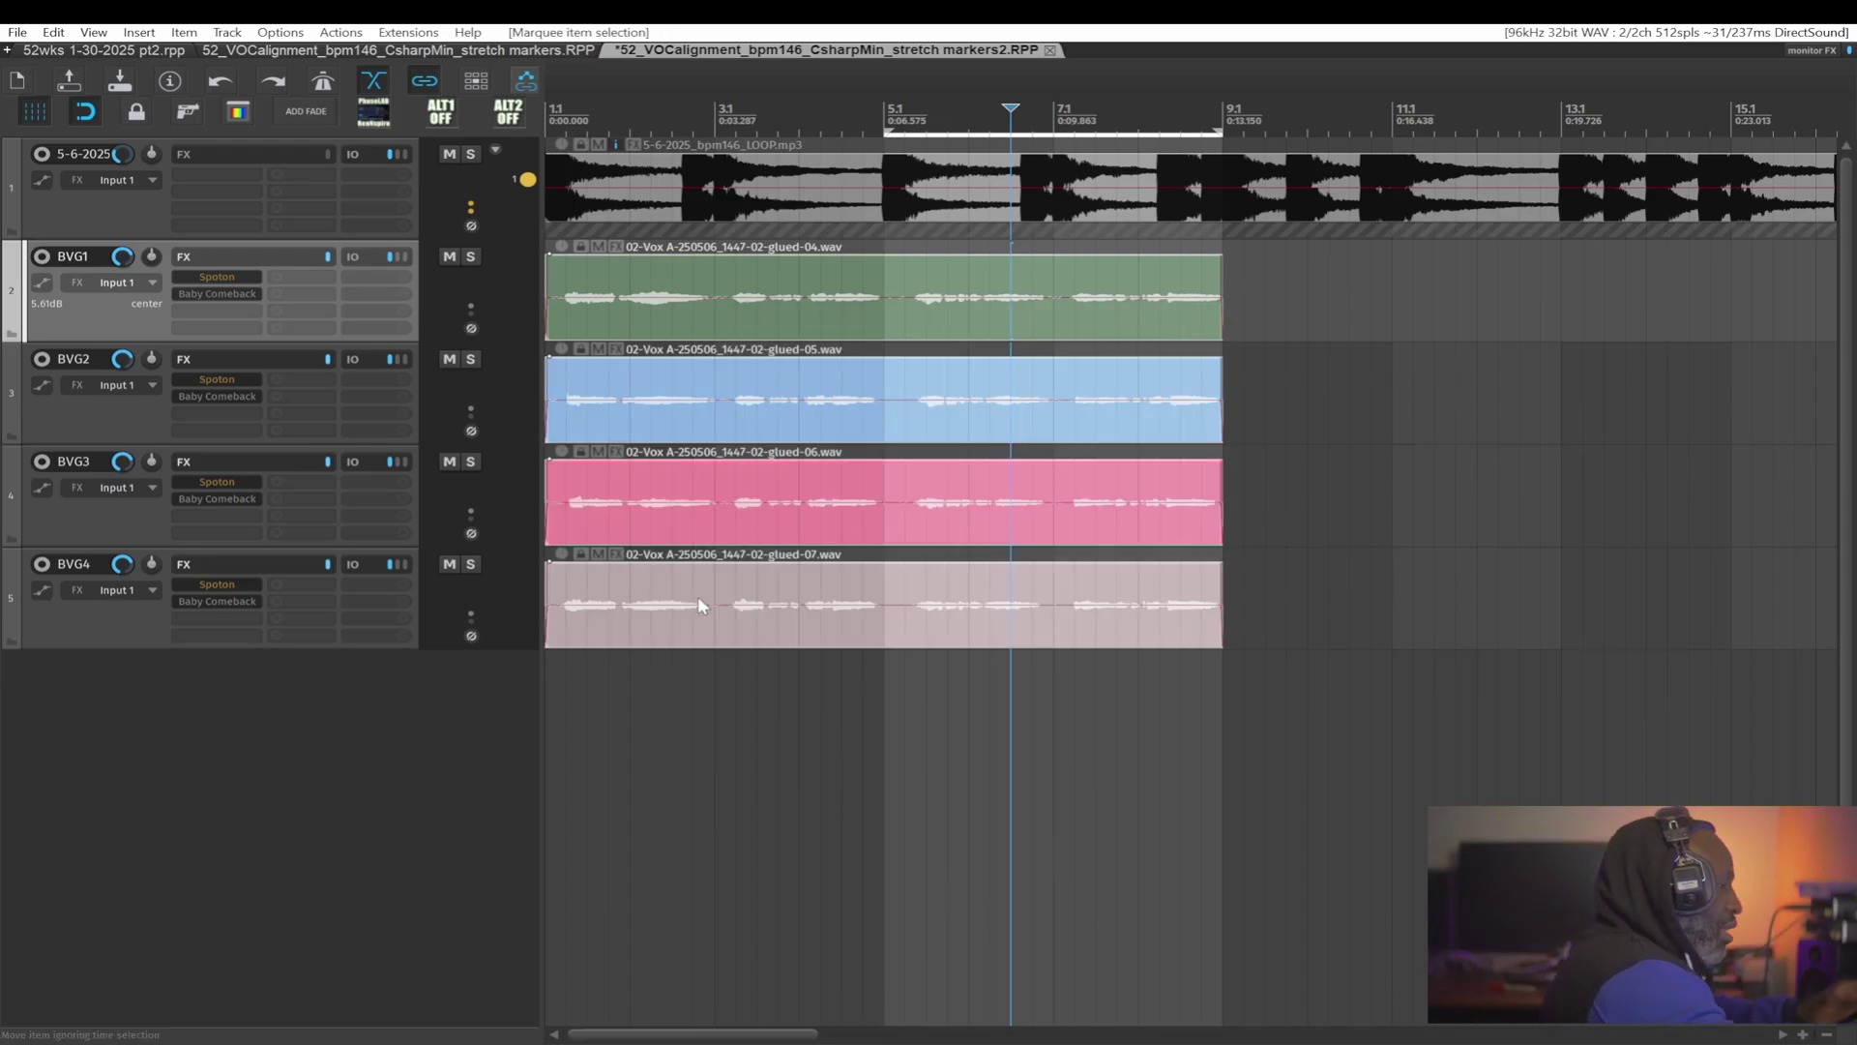
key("alt+t")
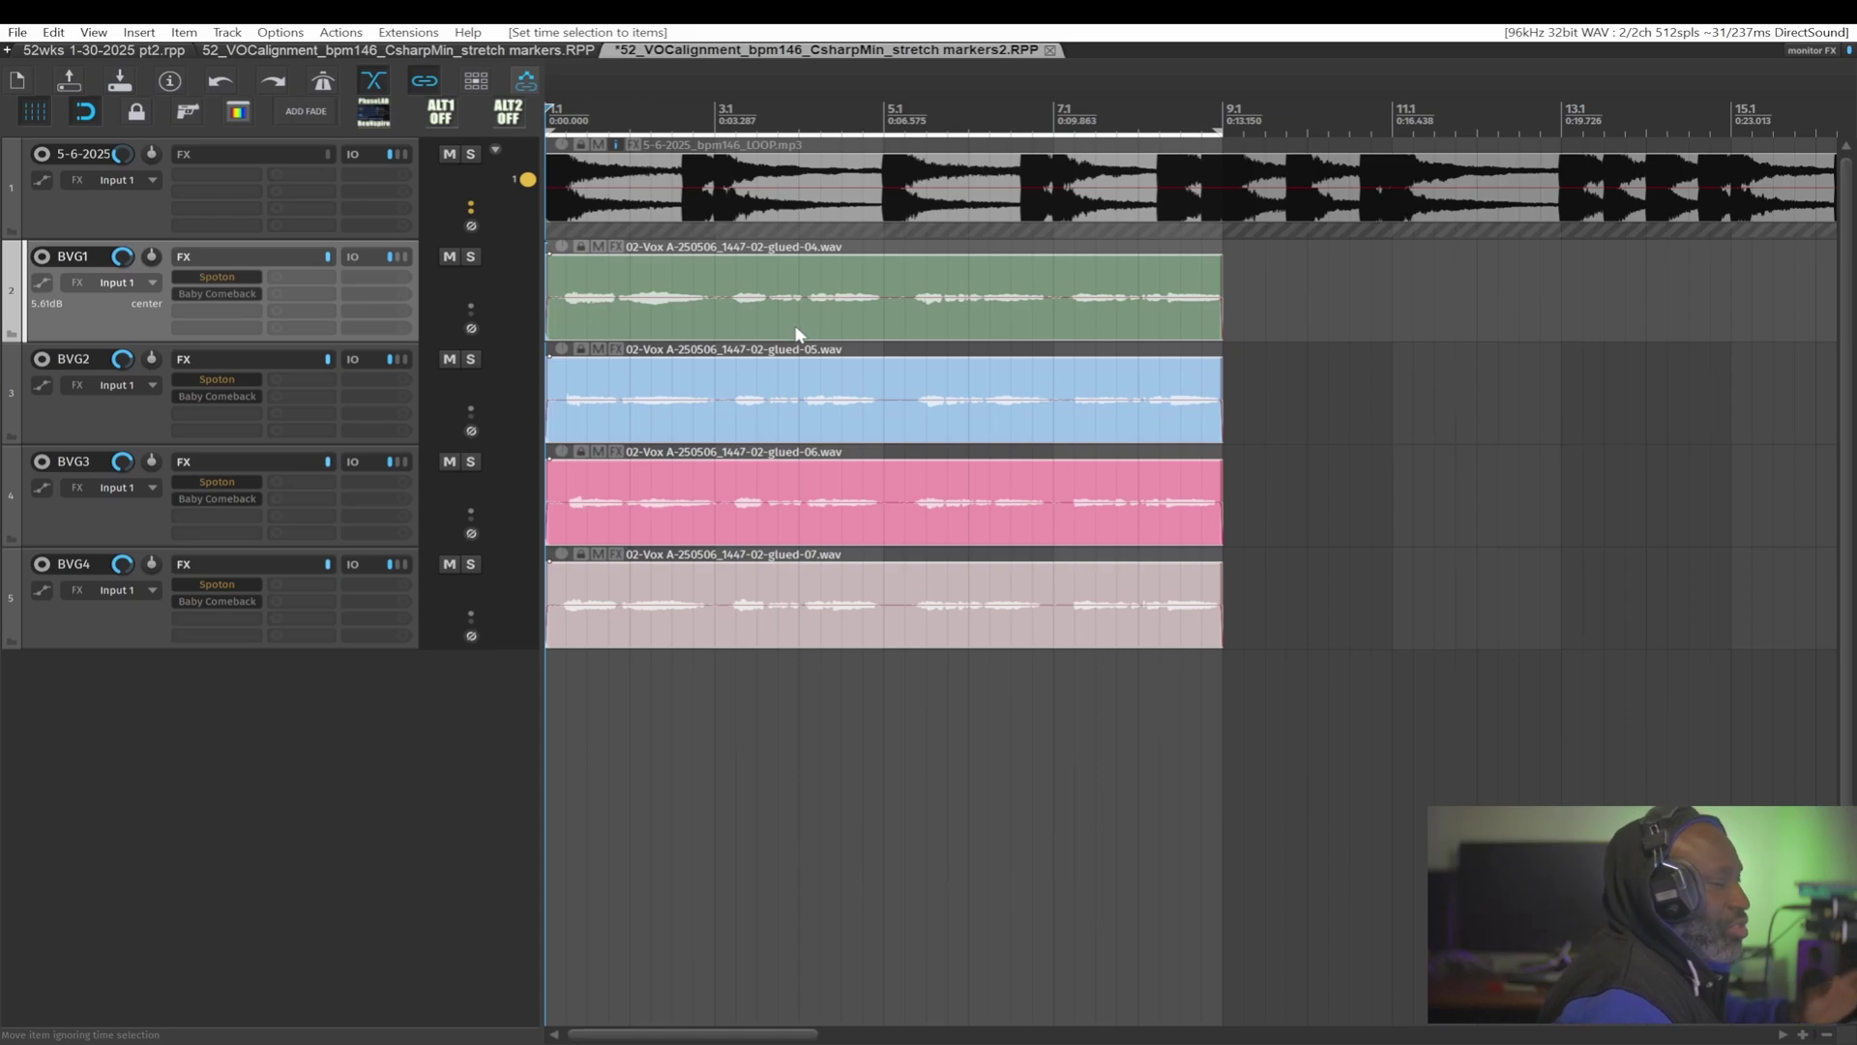
key("space")
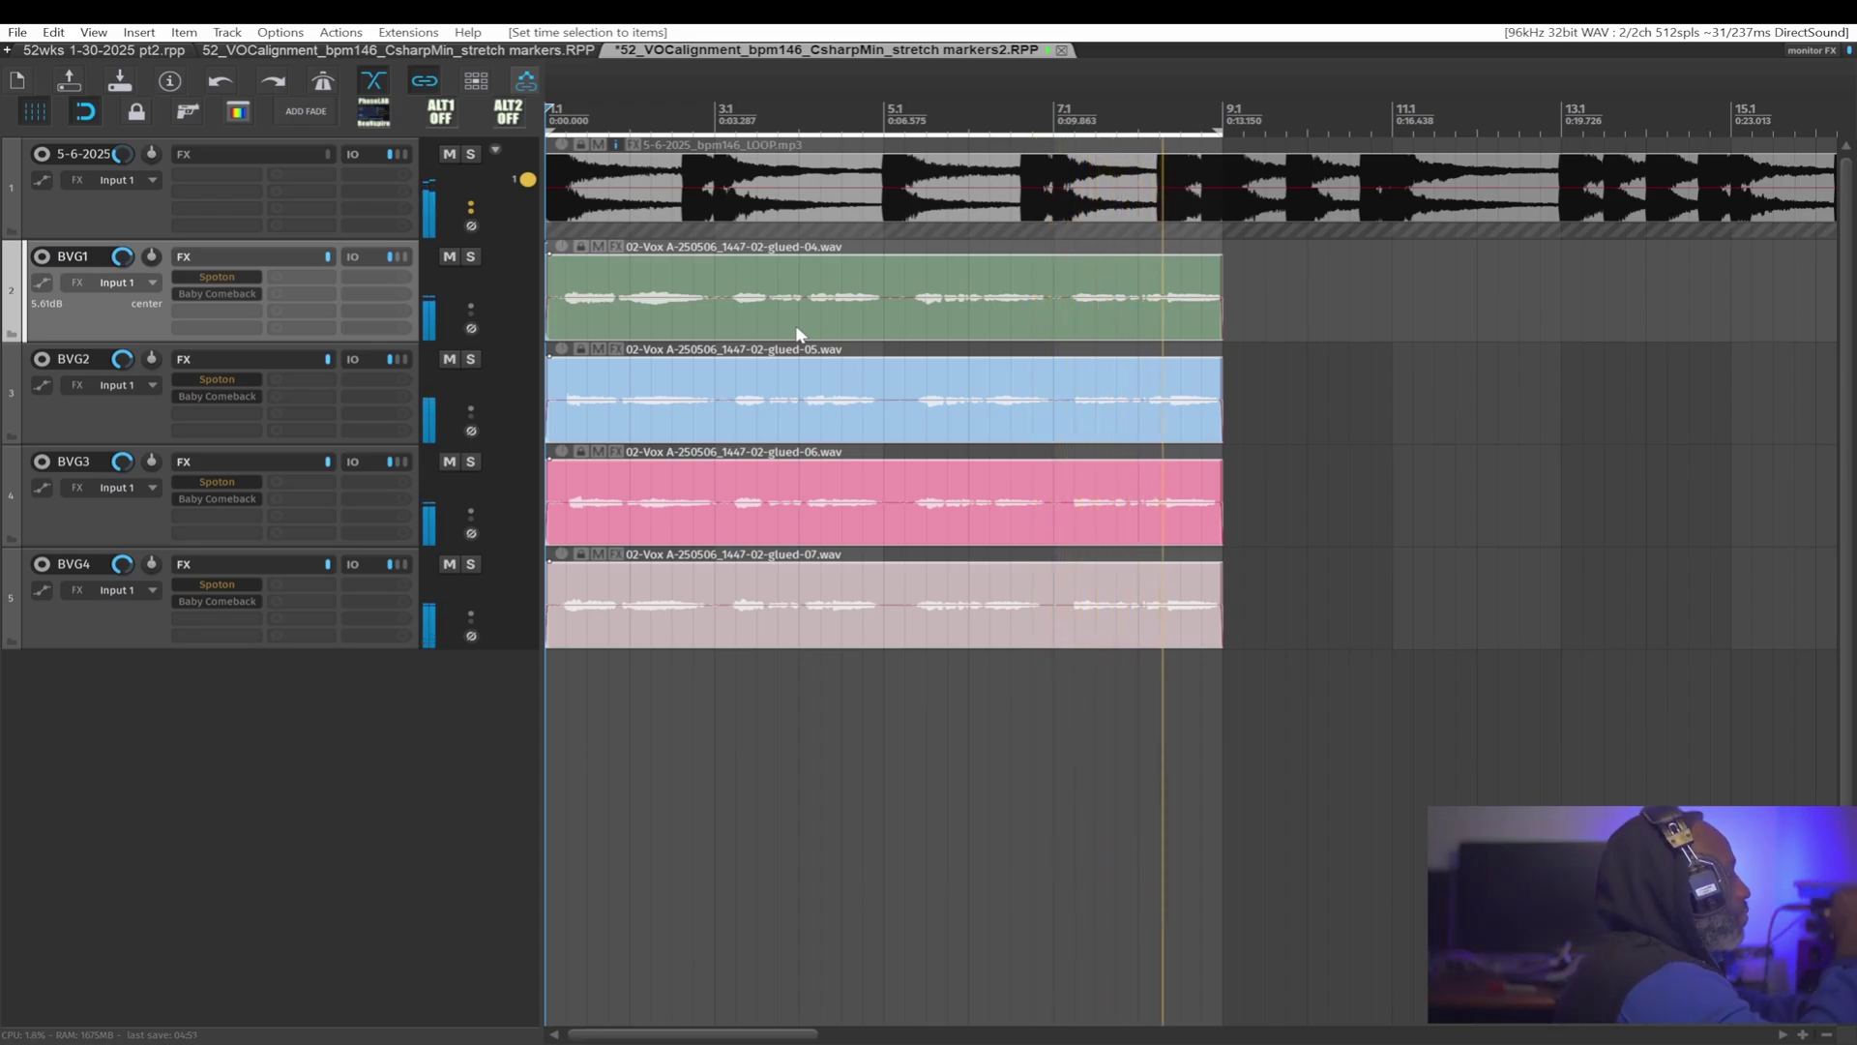
key("space")
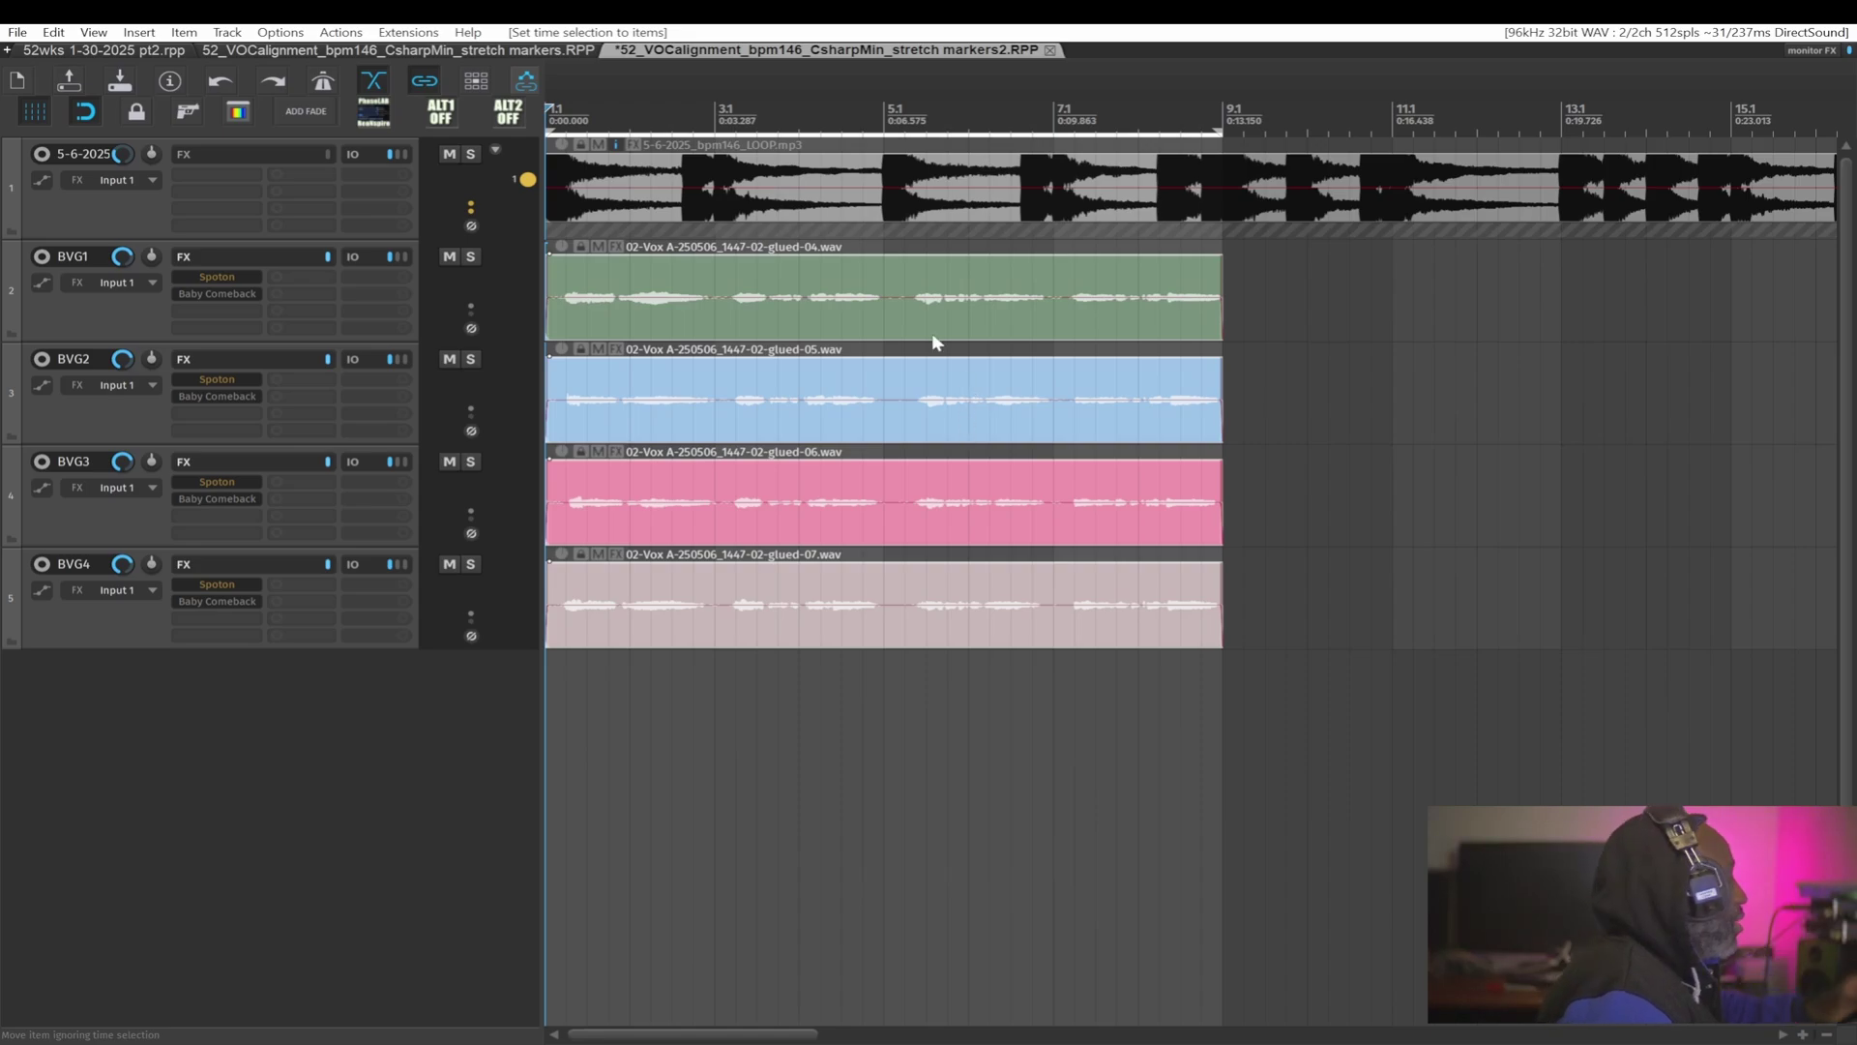
Step: Select the BVG1 item first as the reference, and add the BVG2, BVG3 and BVG4 items to the selection
left_click(883, 315)
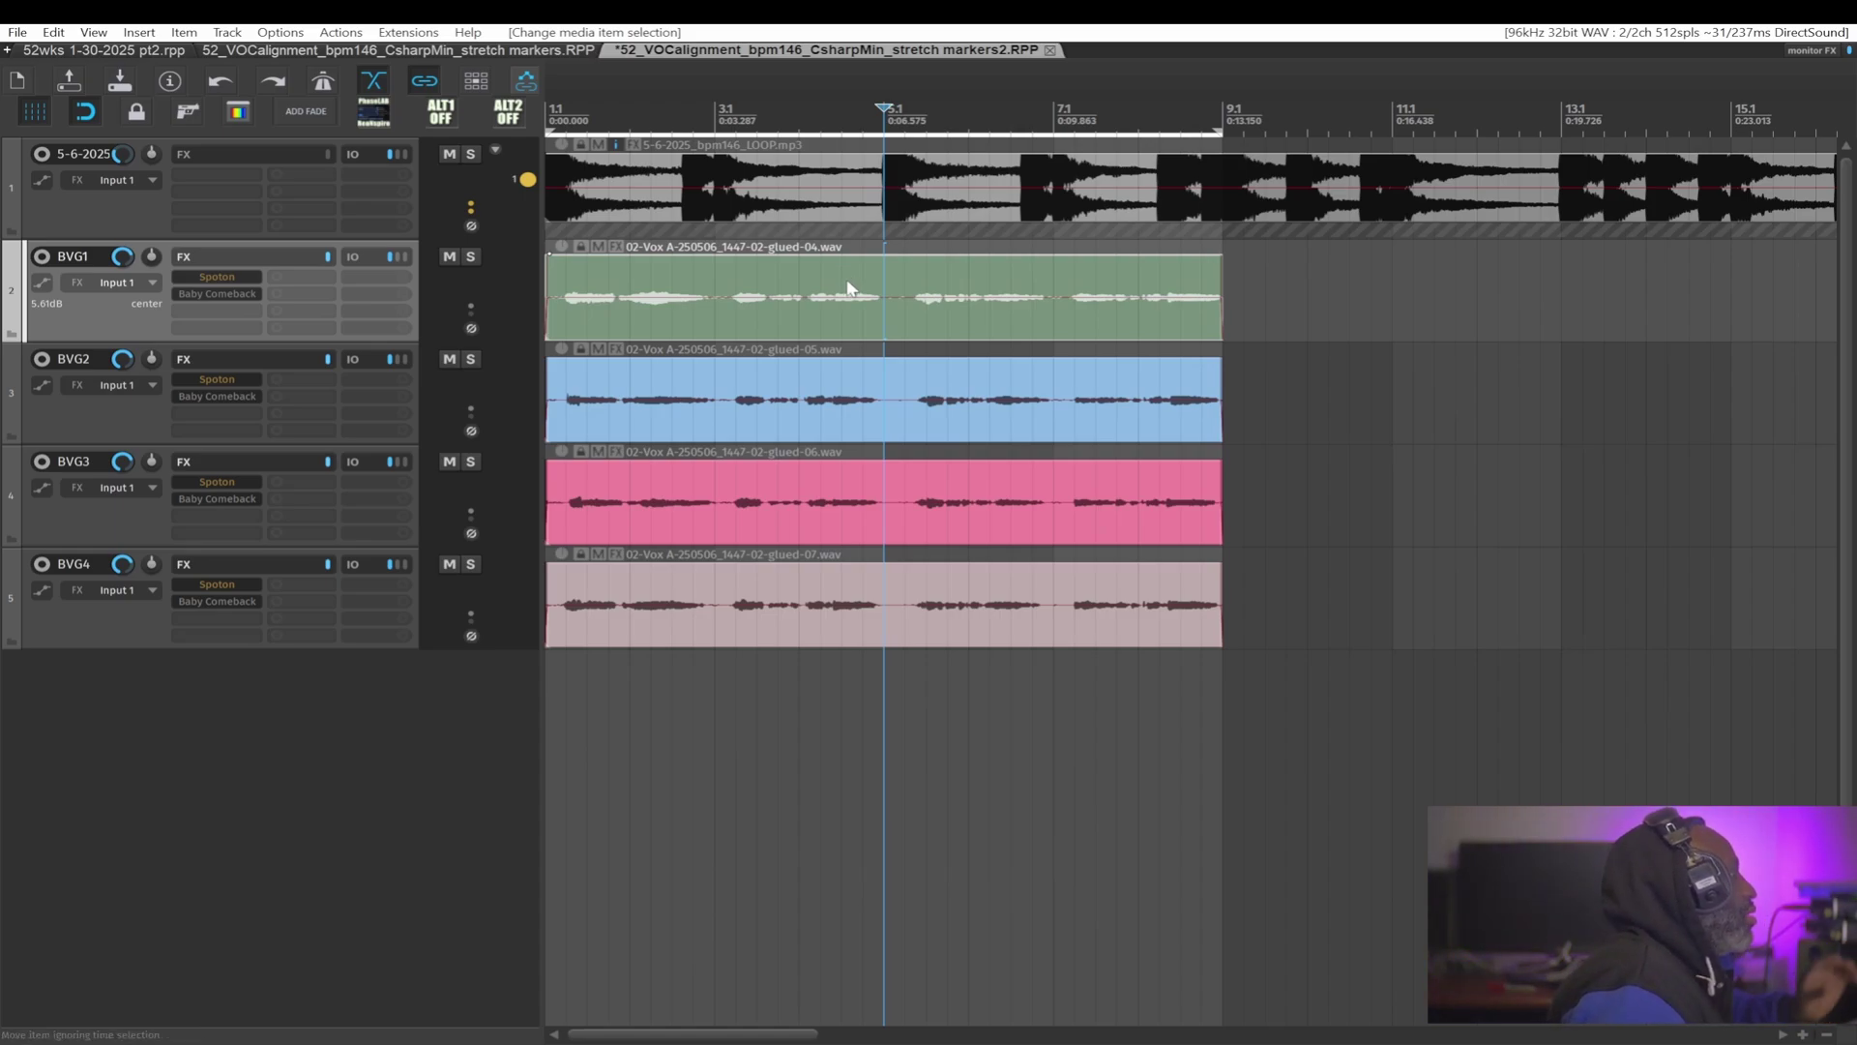
left_click(902, 289)
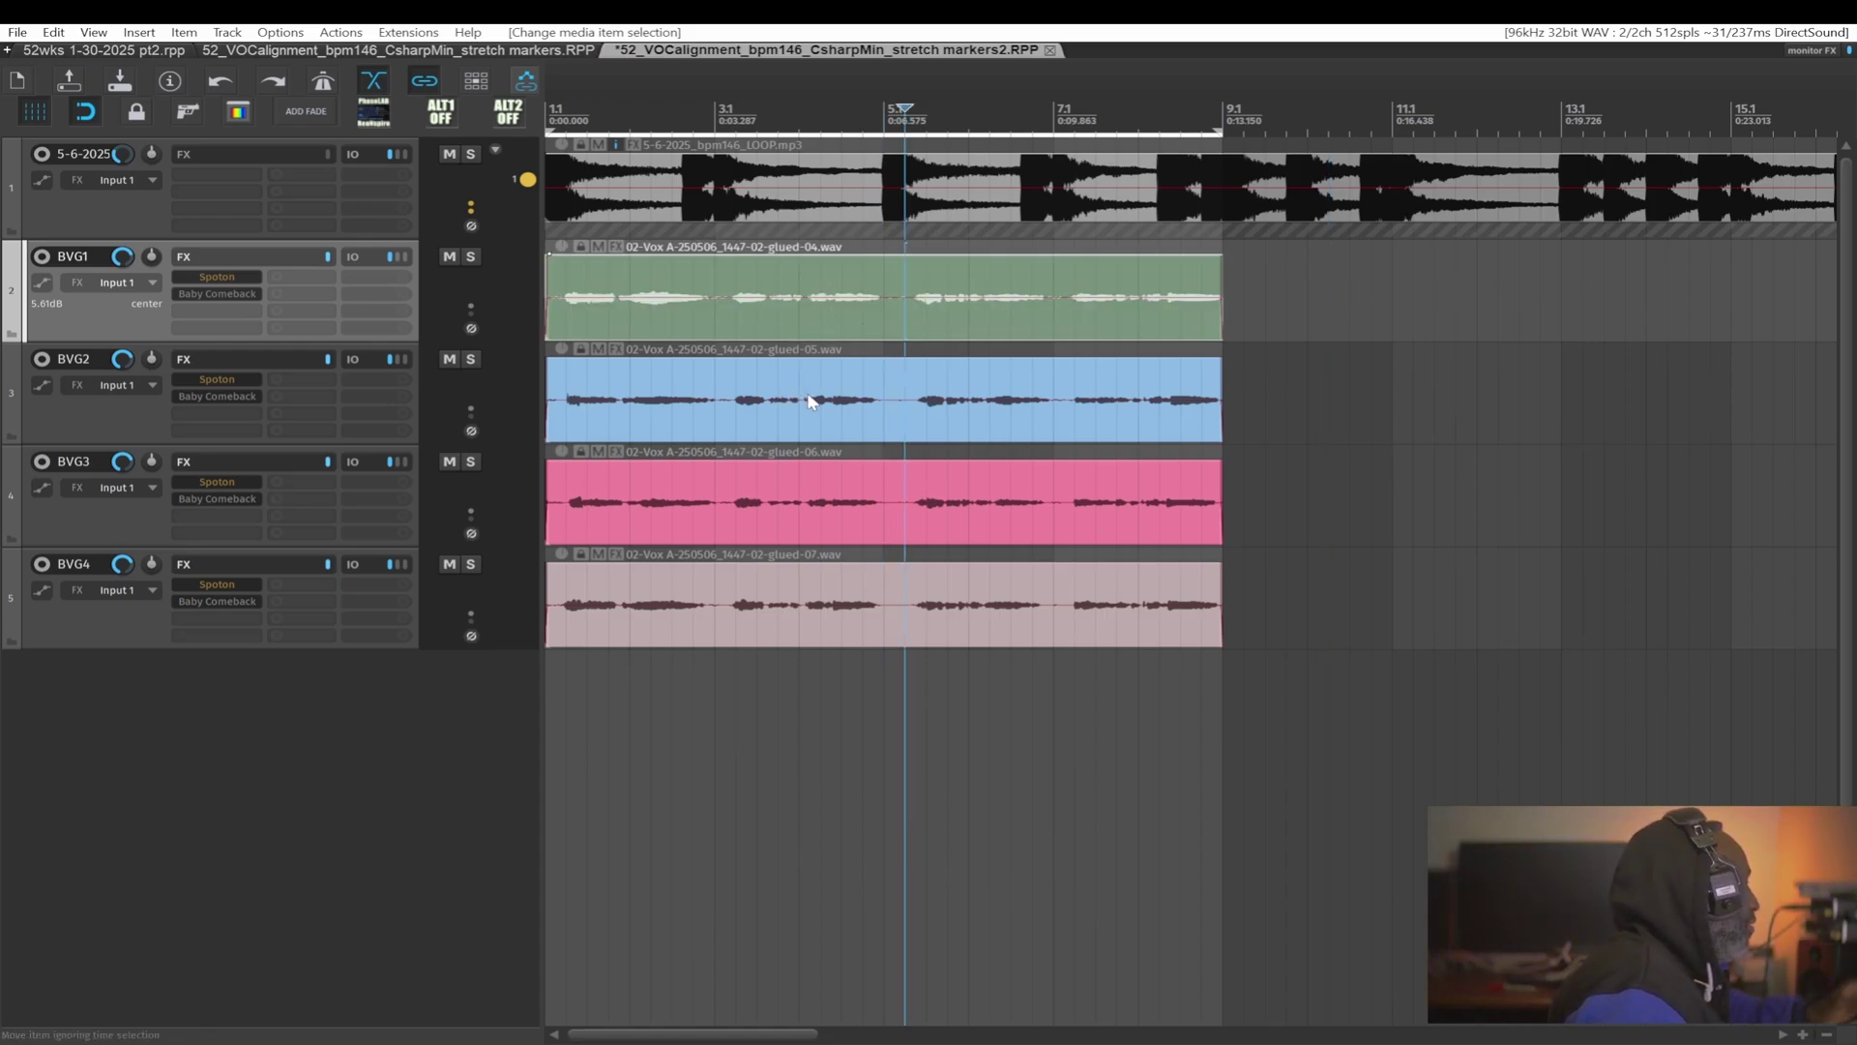
left_click(745, 401, "ctrl")
left_click(748, 503, "ctrl")
left_click(735, 602, "ctrl")
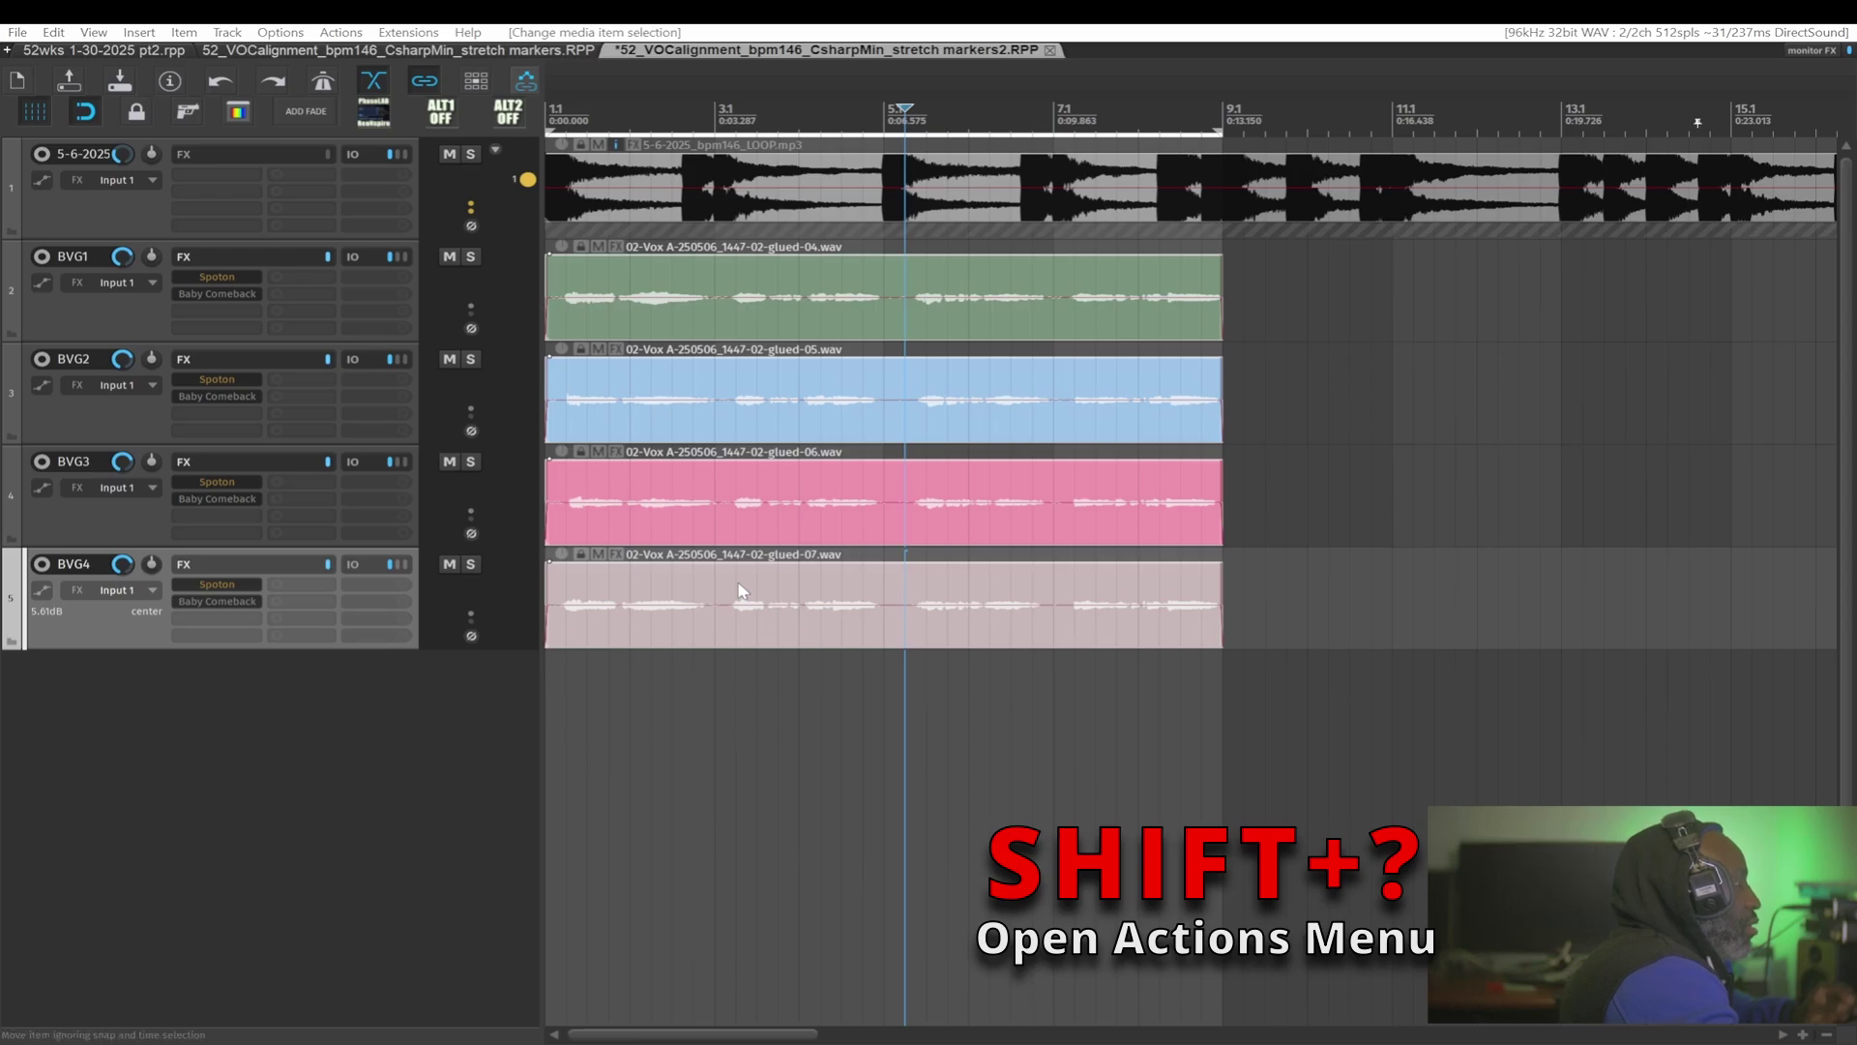
Step: Find the mpl_Align takes.lua script in the action list and run it on the selected items
key("shift+question")
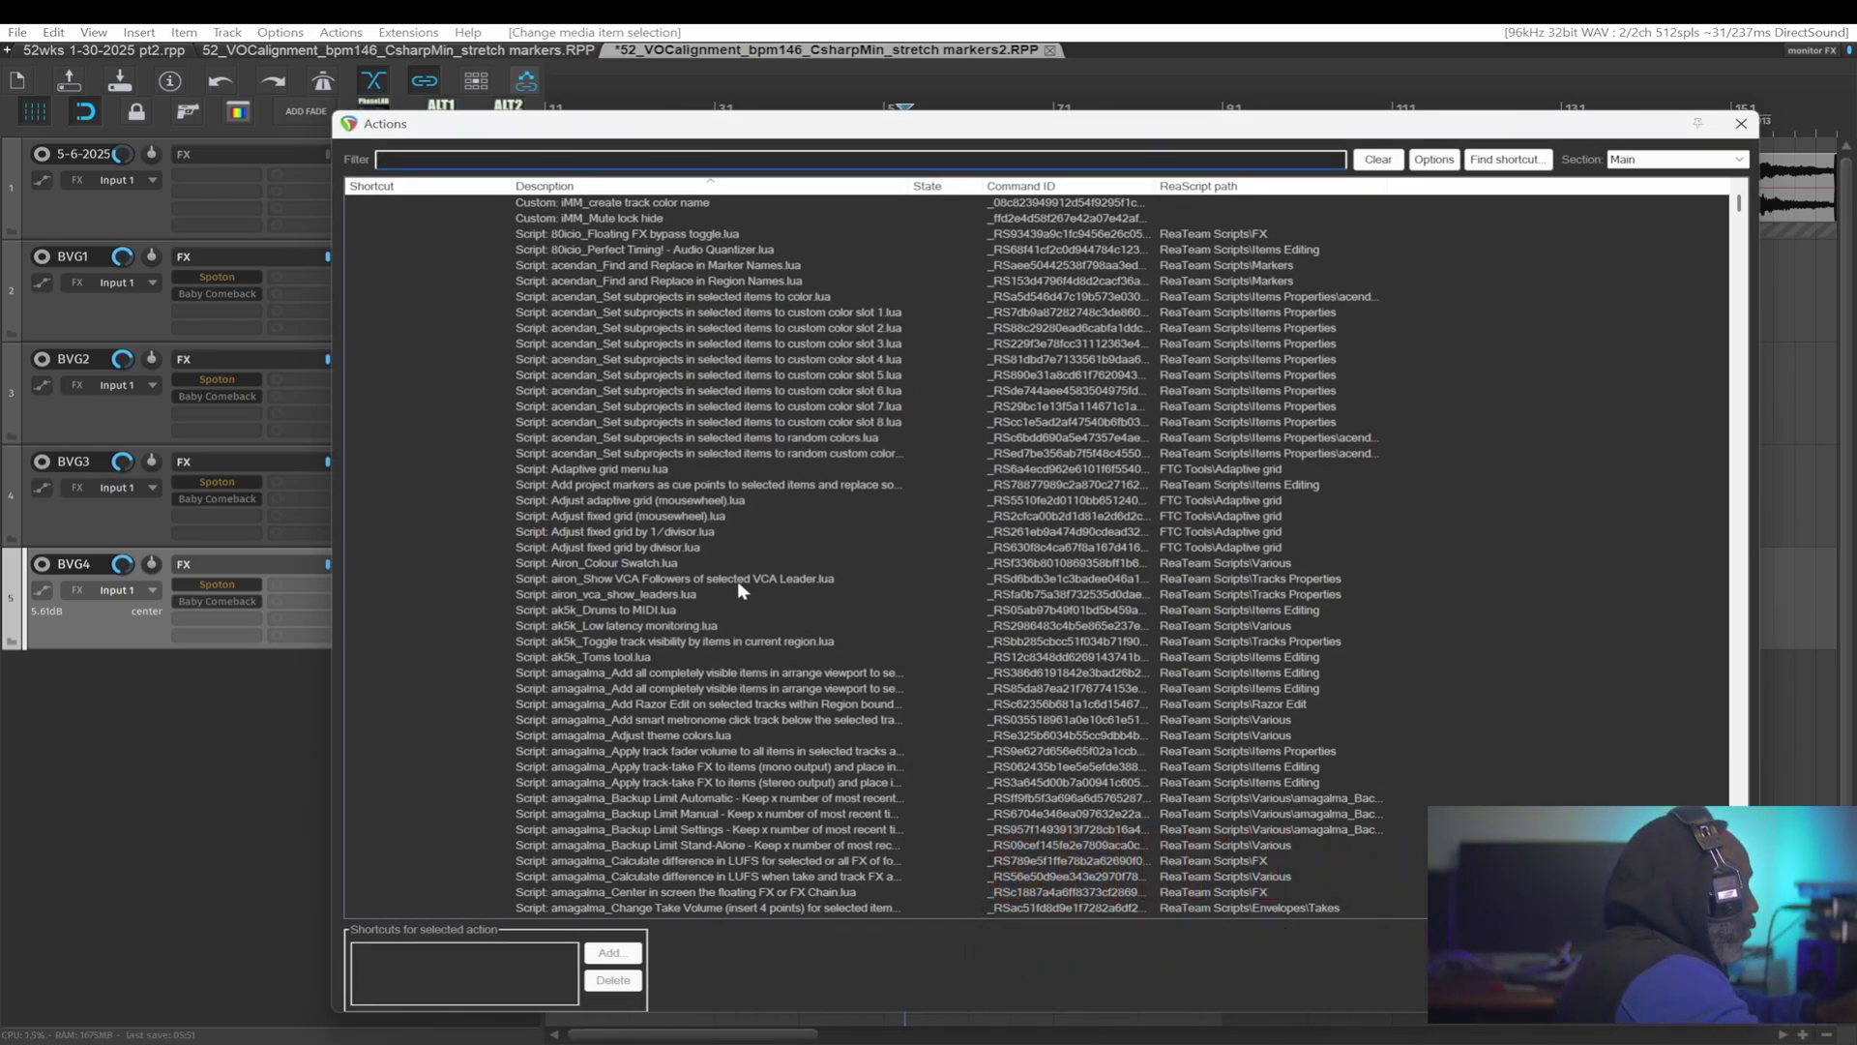
type("lign")
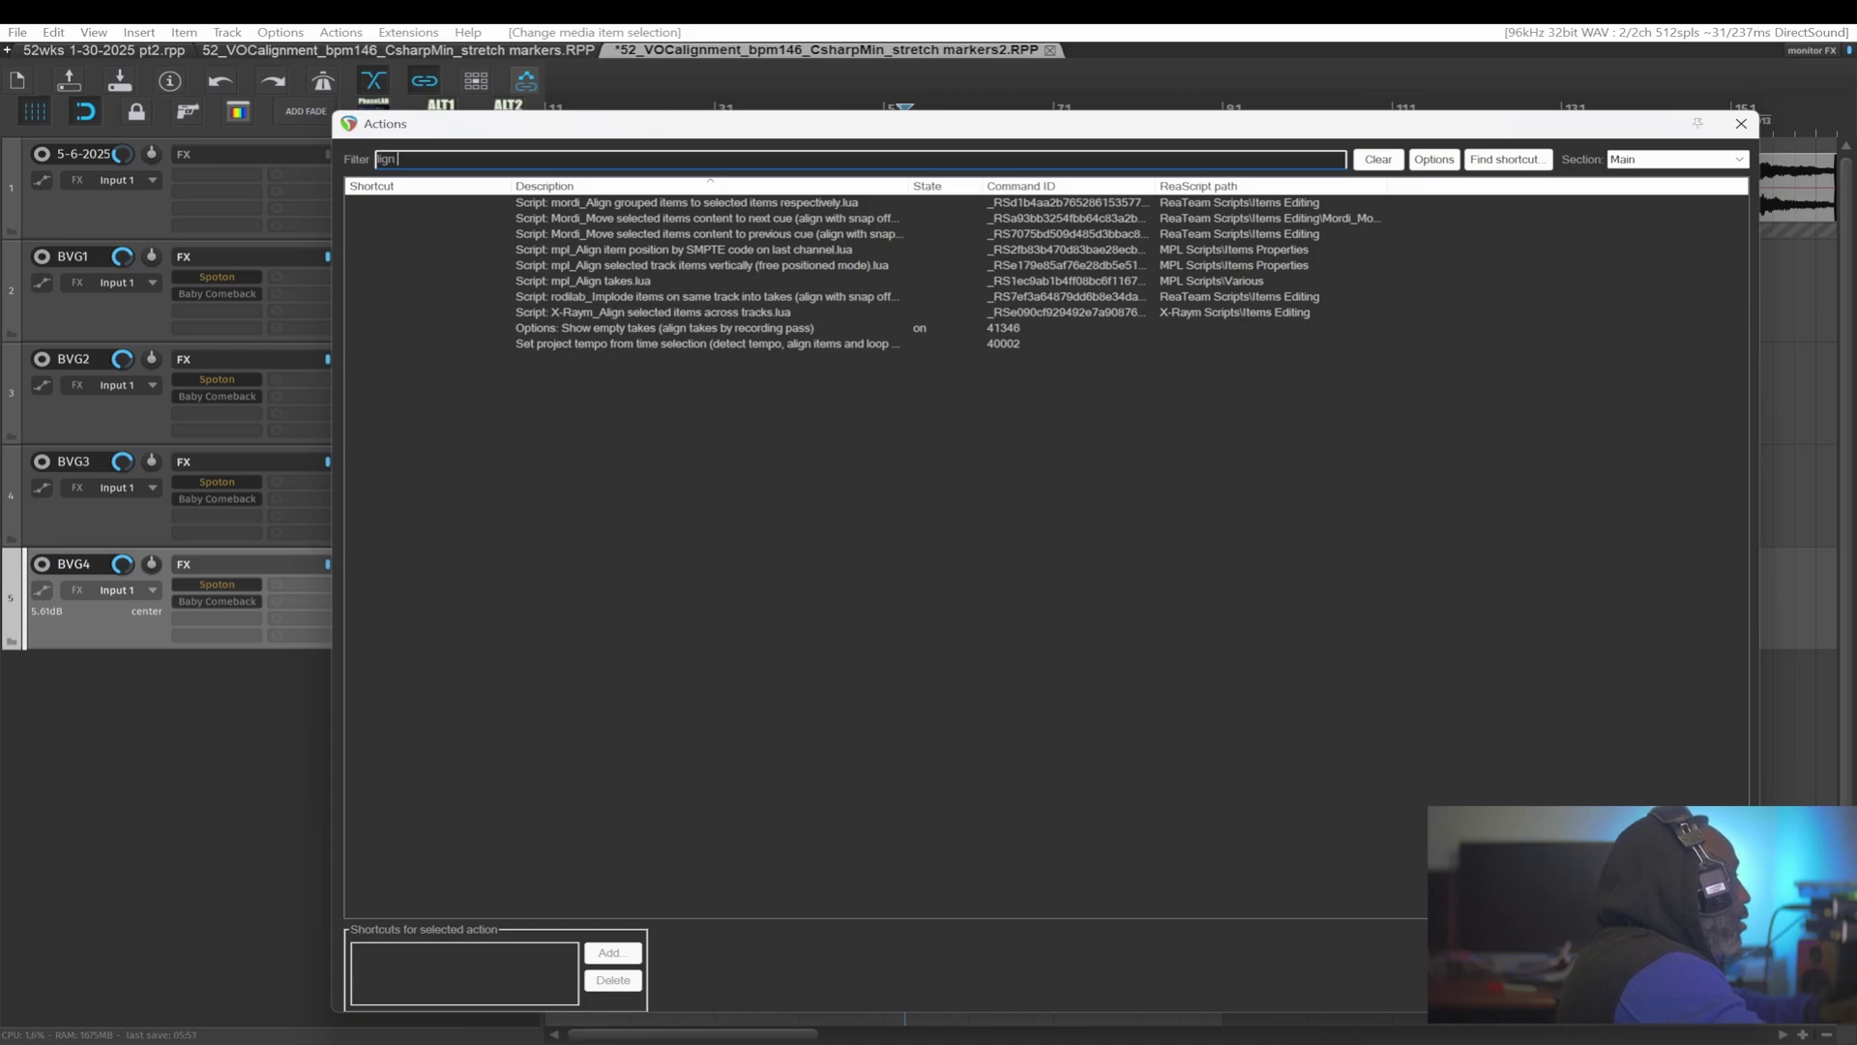
type(" takes")
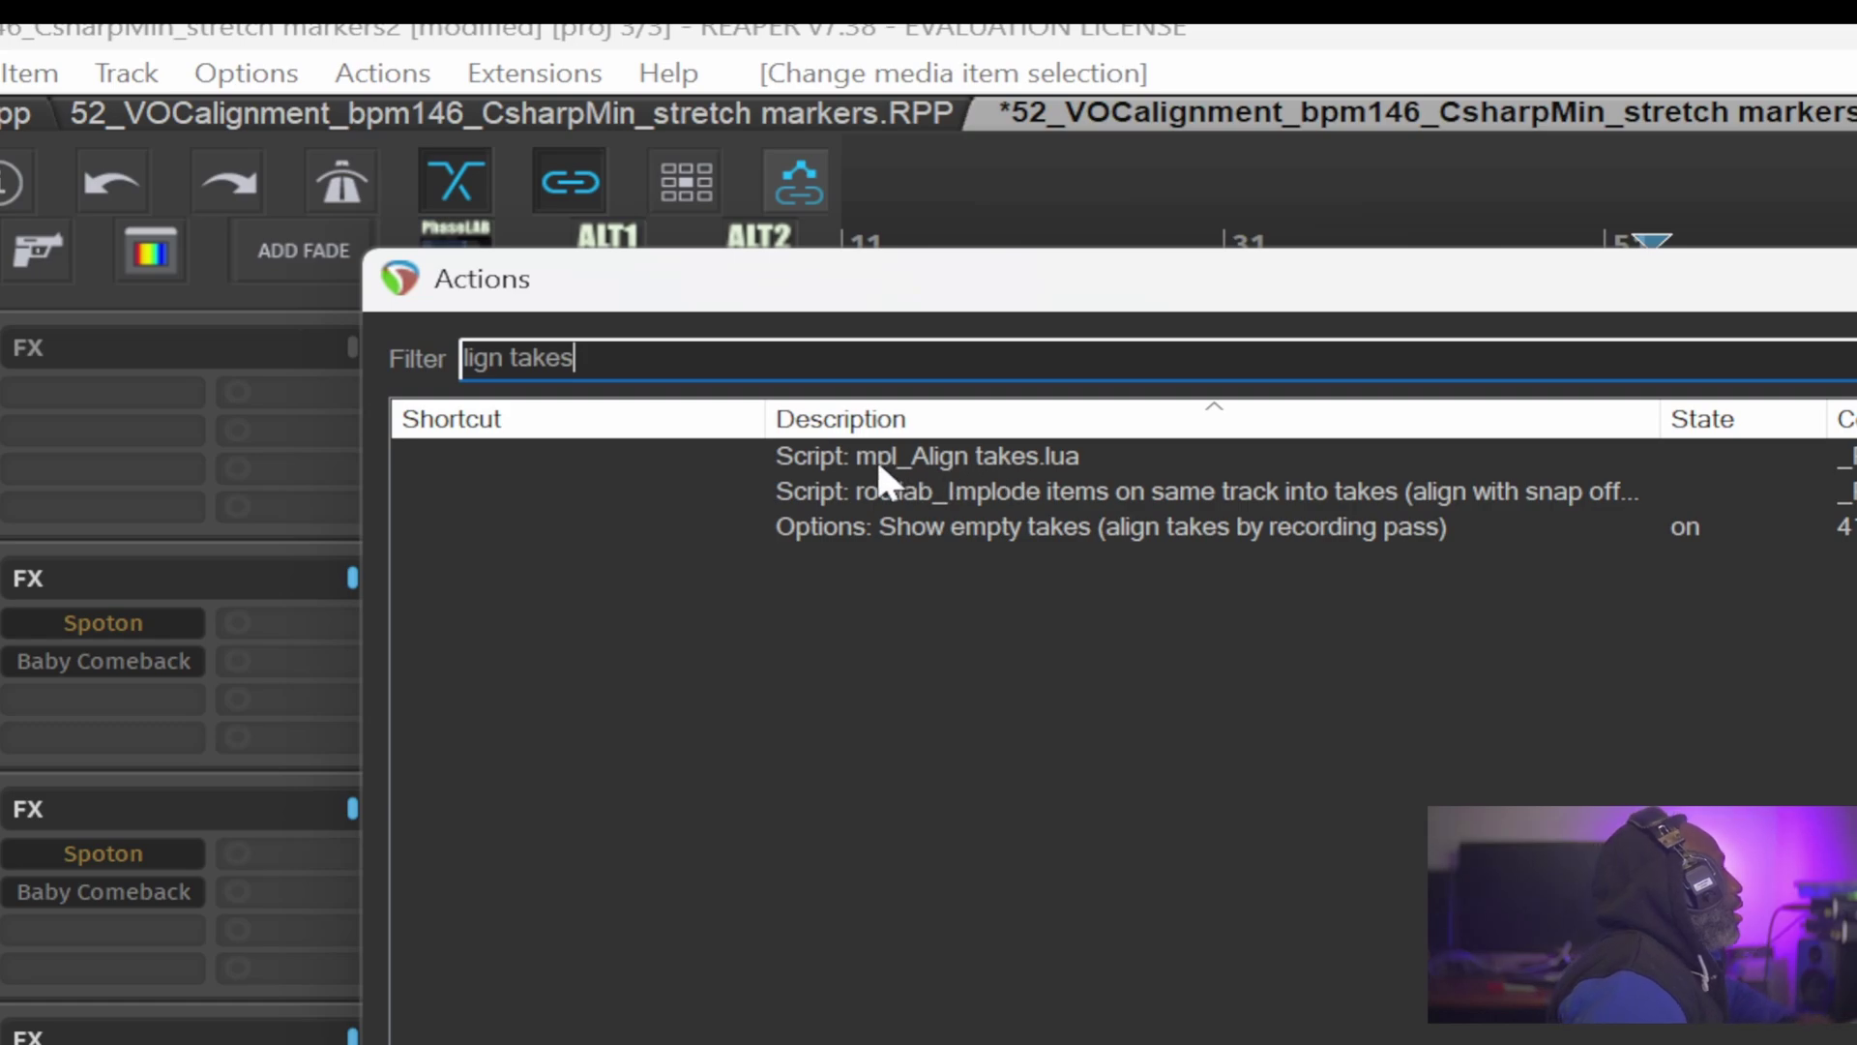
double_click(1054, 451)
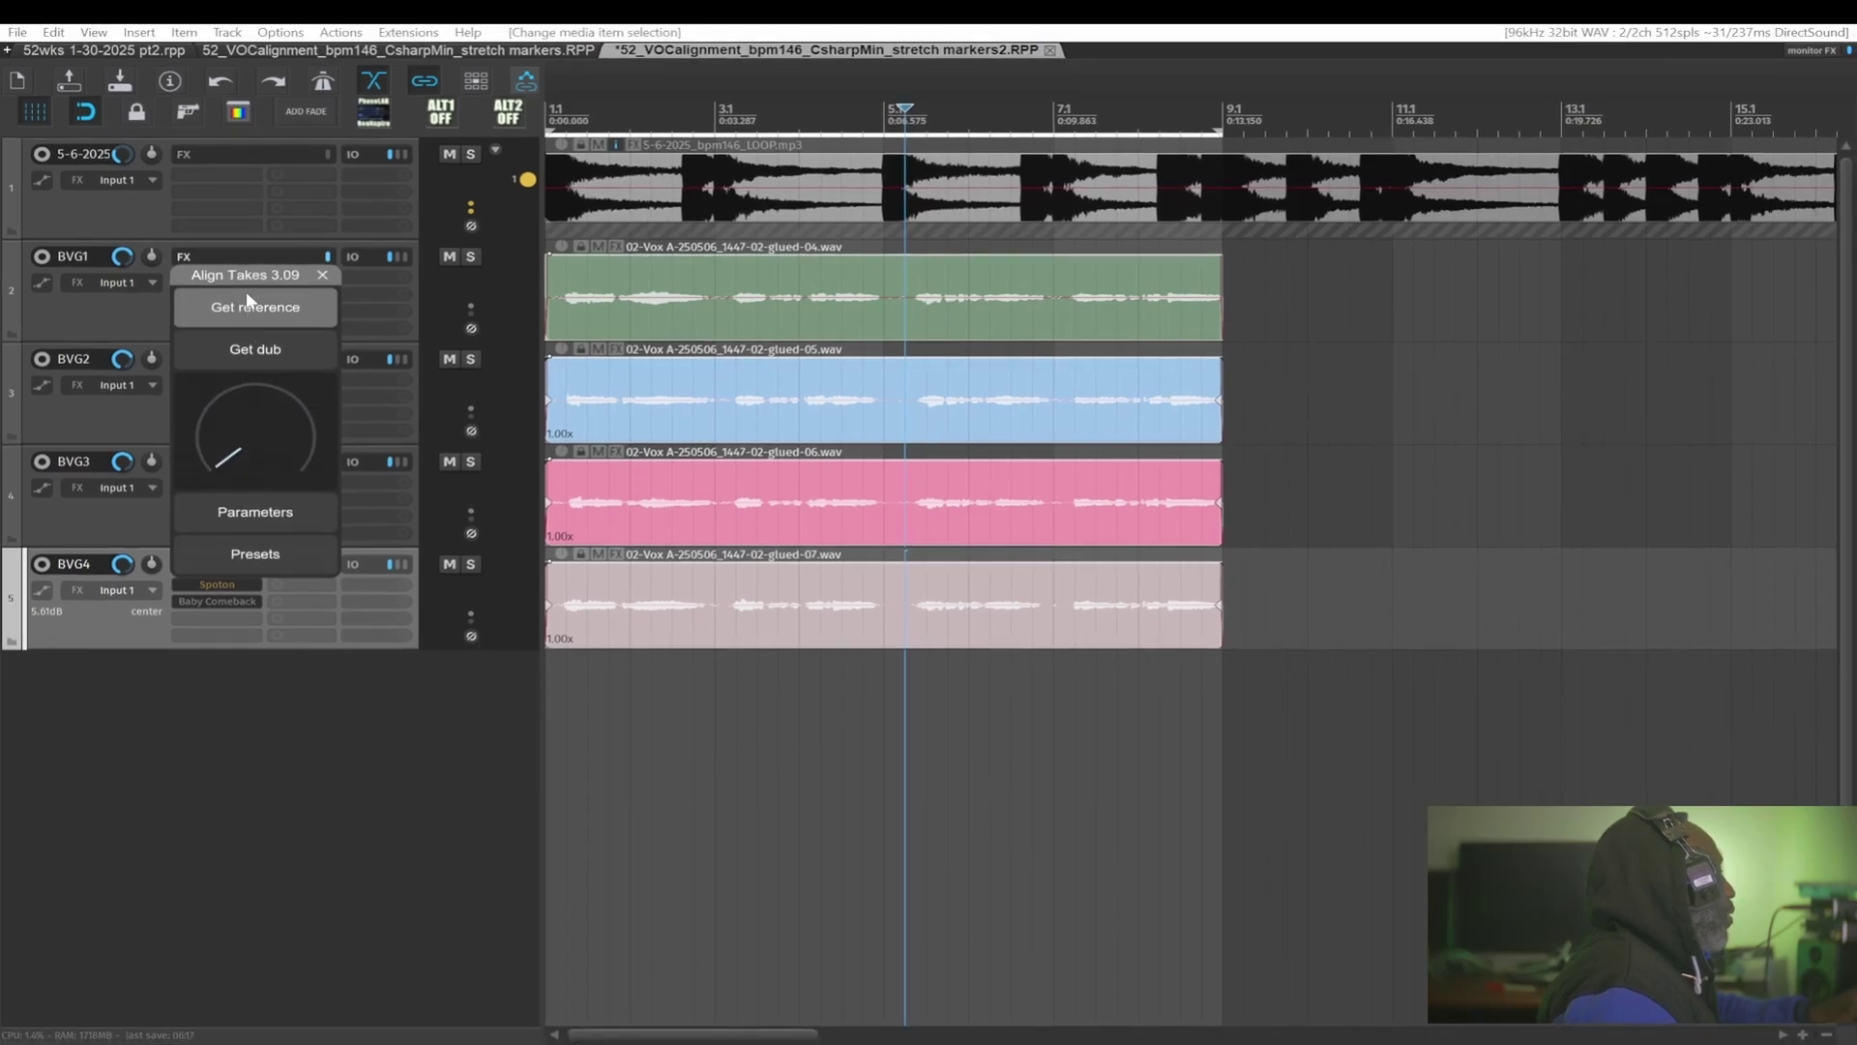
Step: Raise the Align Takes amount to maximum so BVG2, BVG3 and BVG4 are stretched to match BVG1
left_click(247, 445)
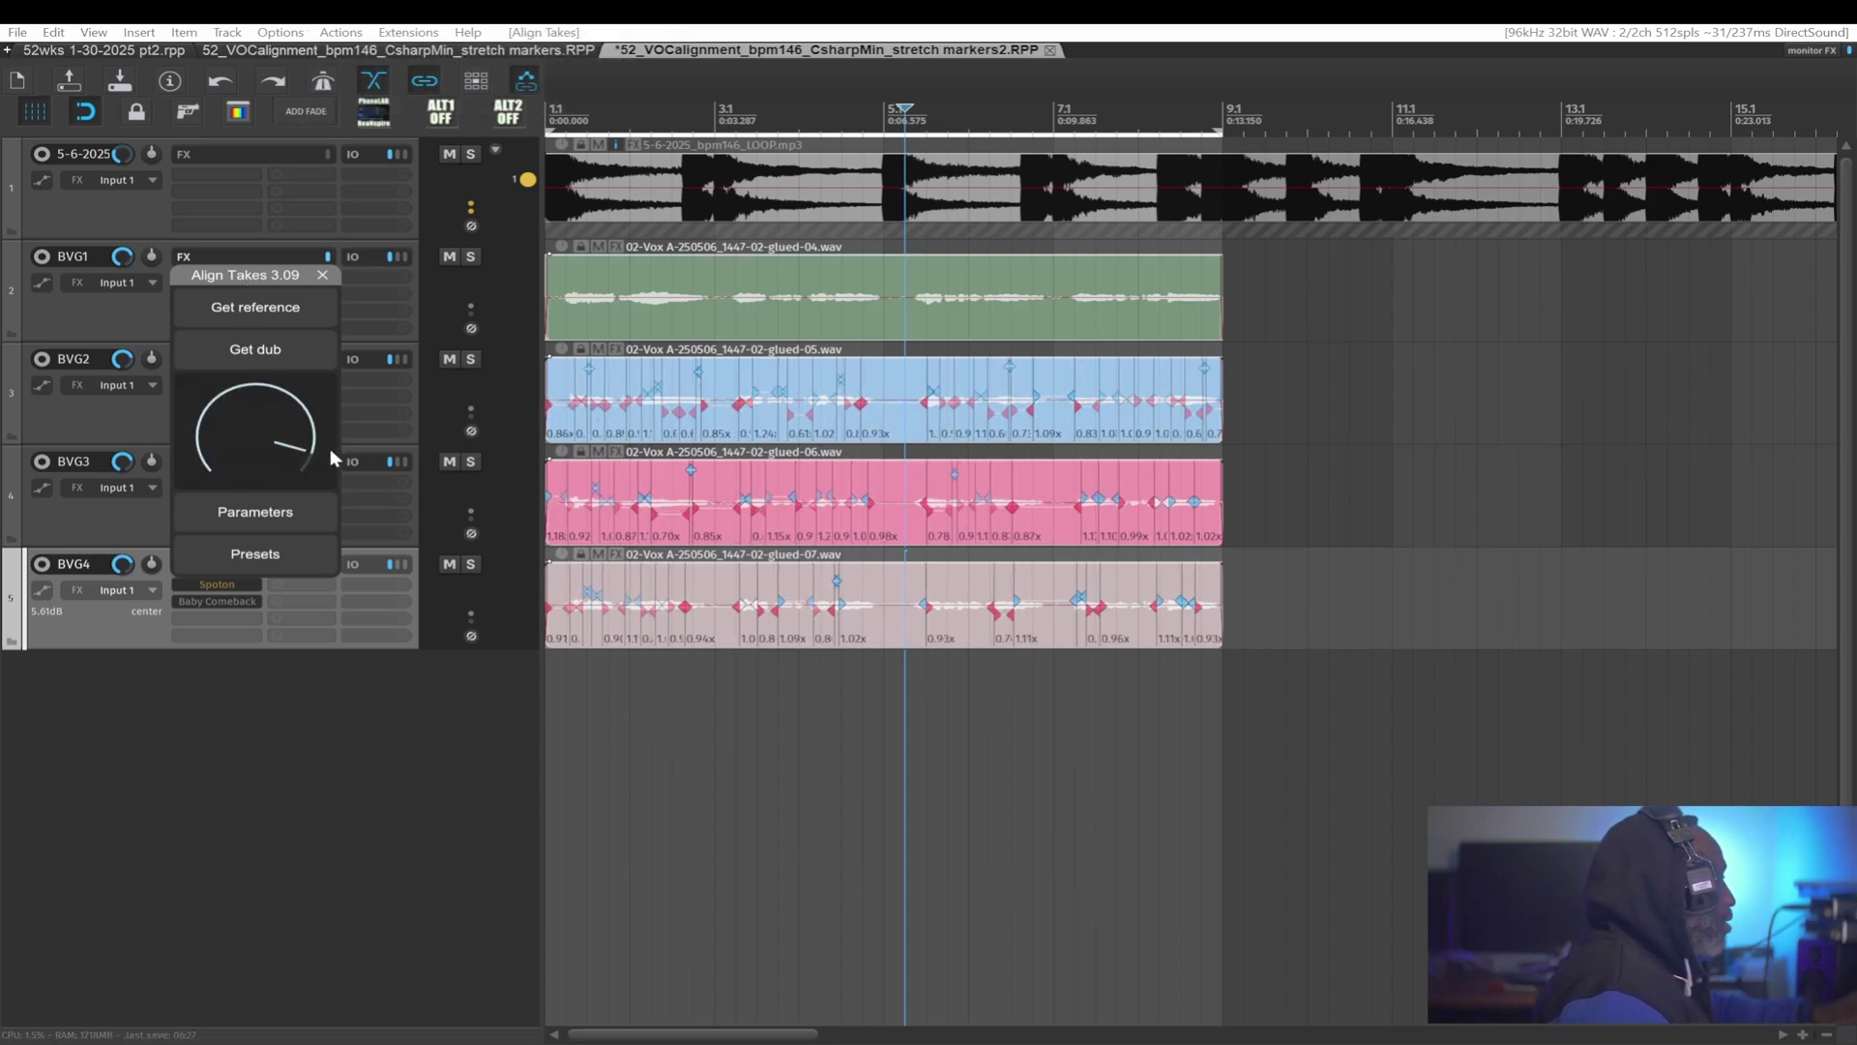
left_click_drag(255, 429, 269, 333)
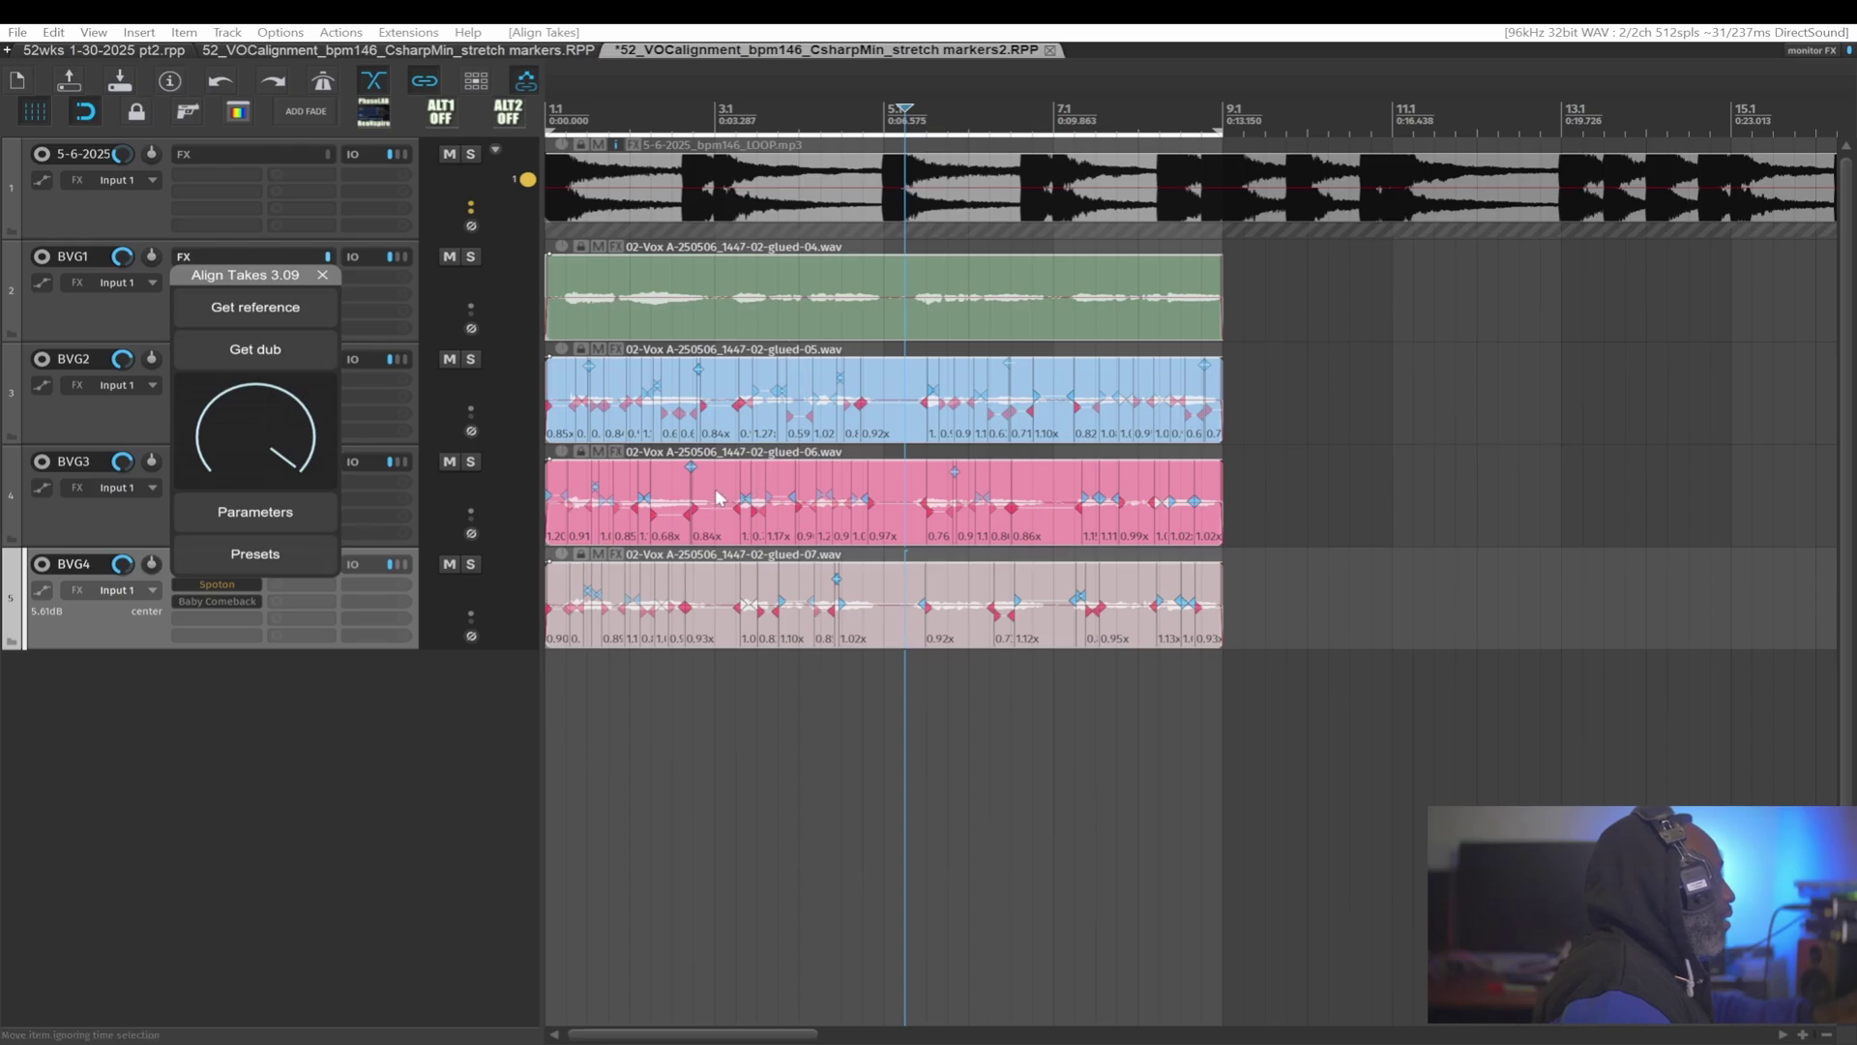
scroll(1184, 469, "up", 4)
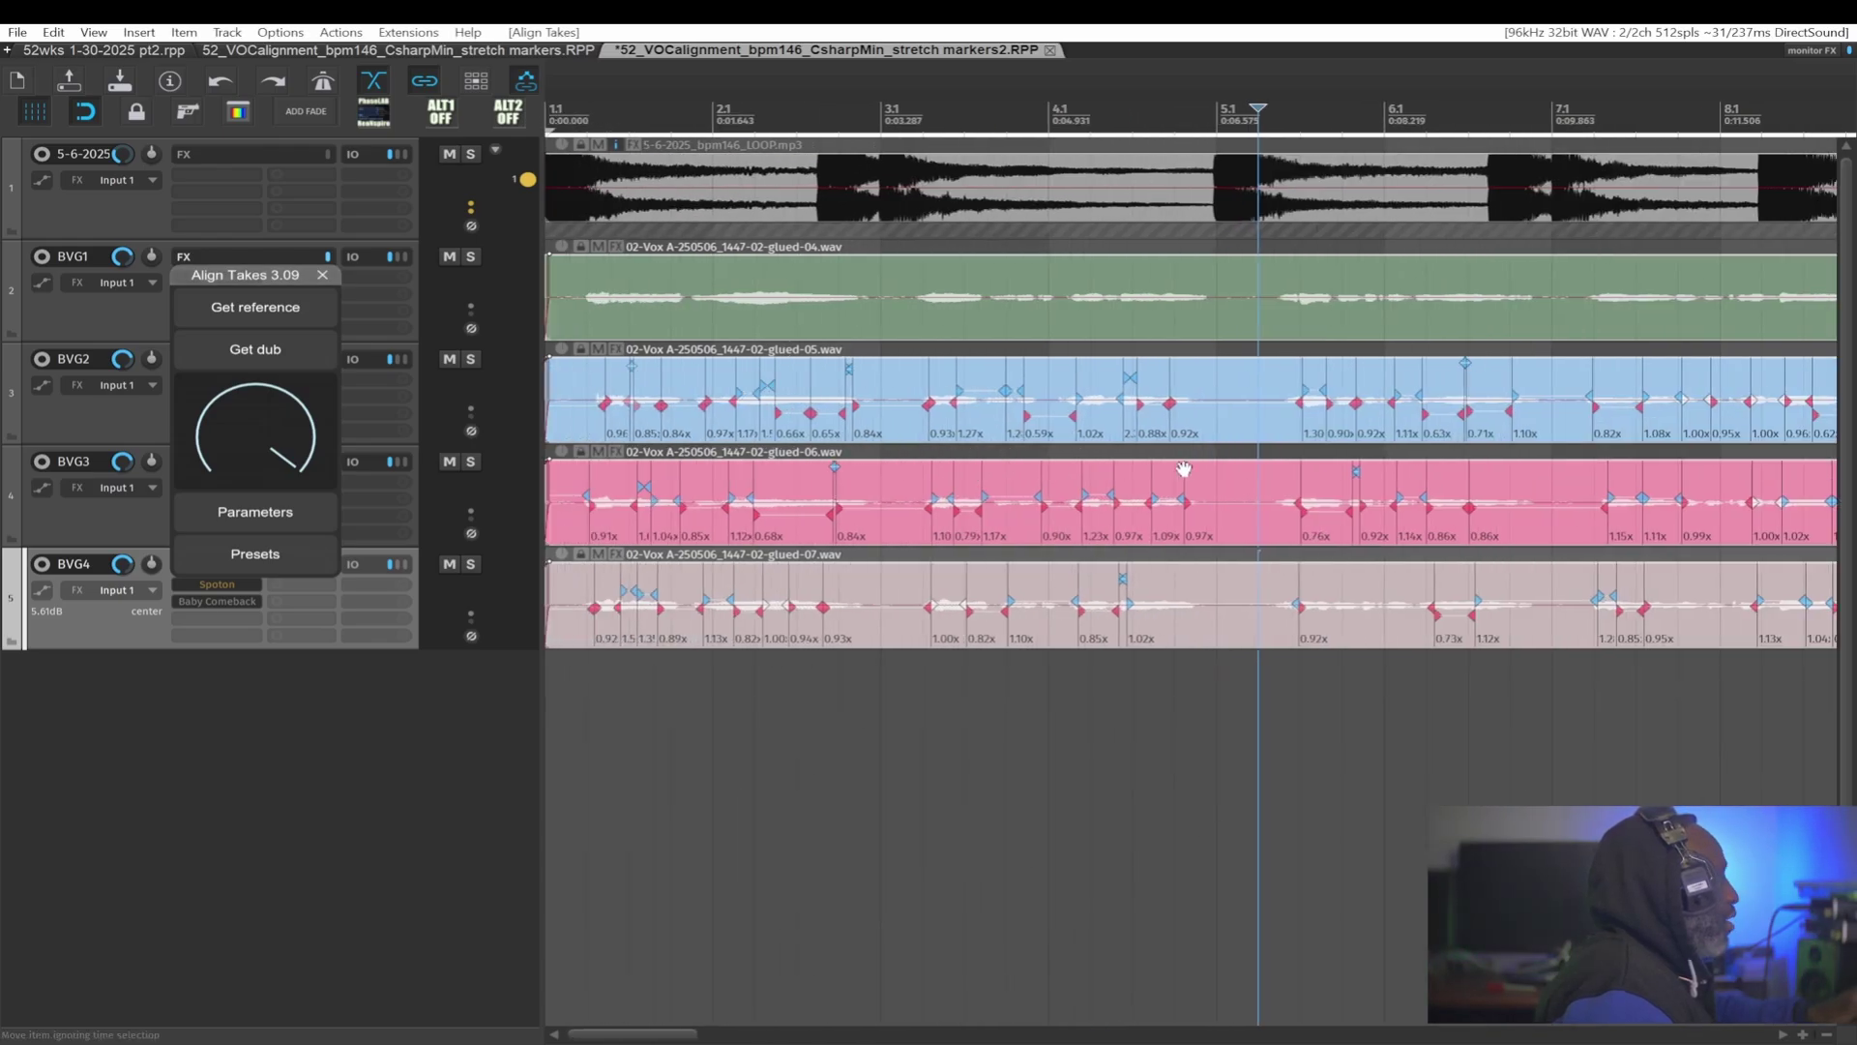
scroll(1206, 480, "down", 2)
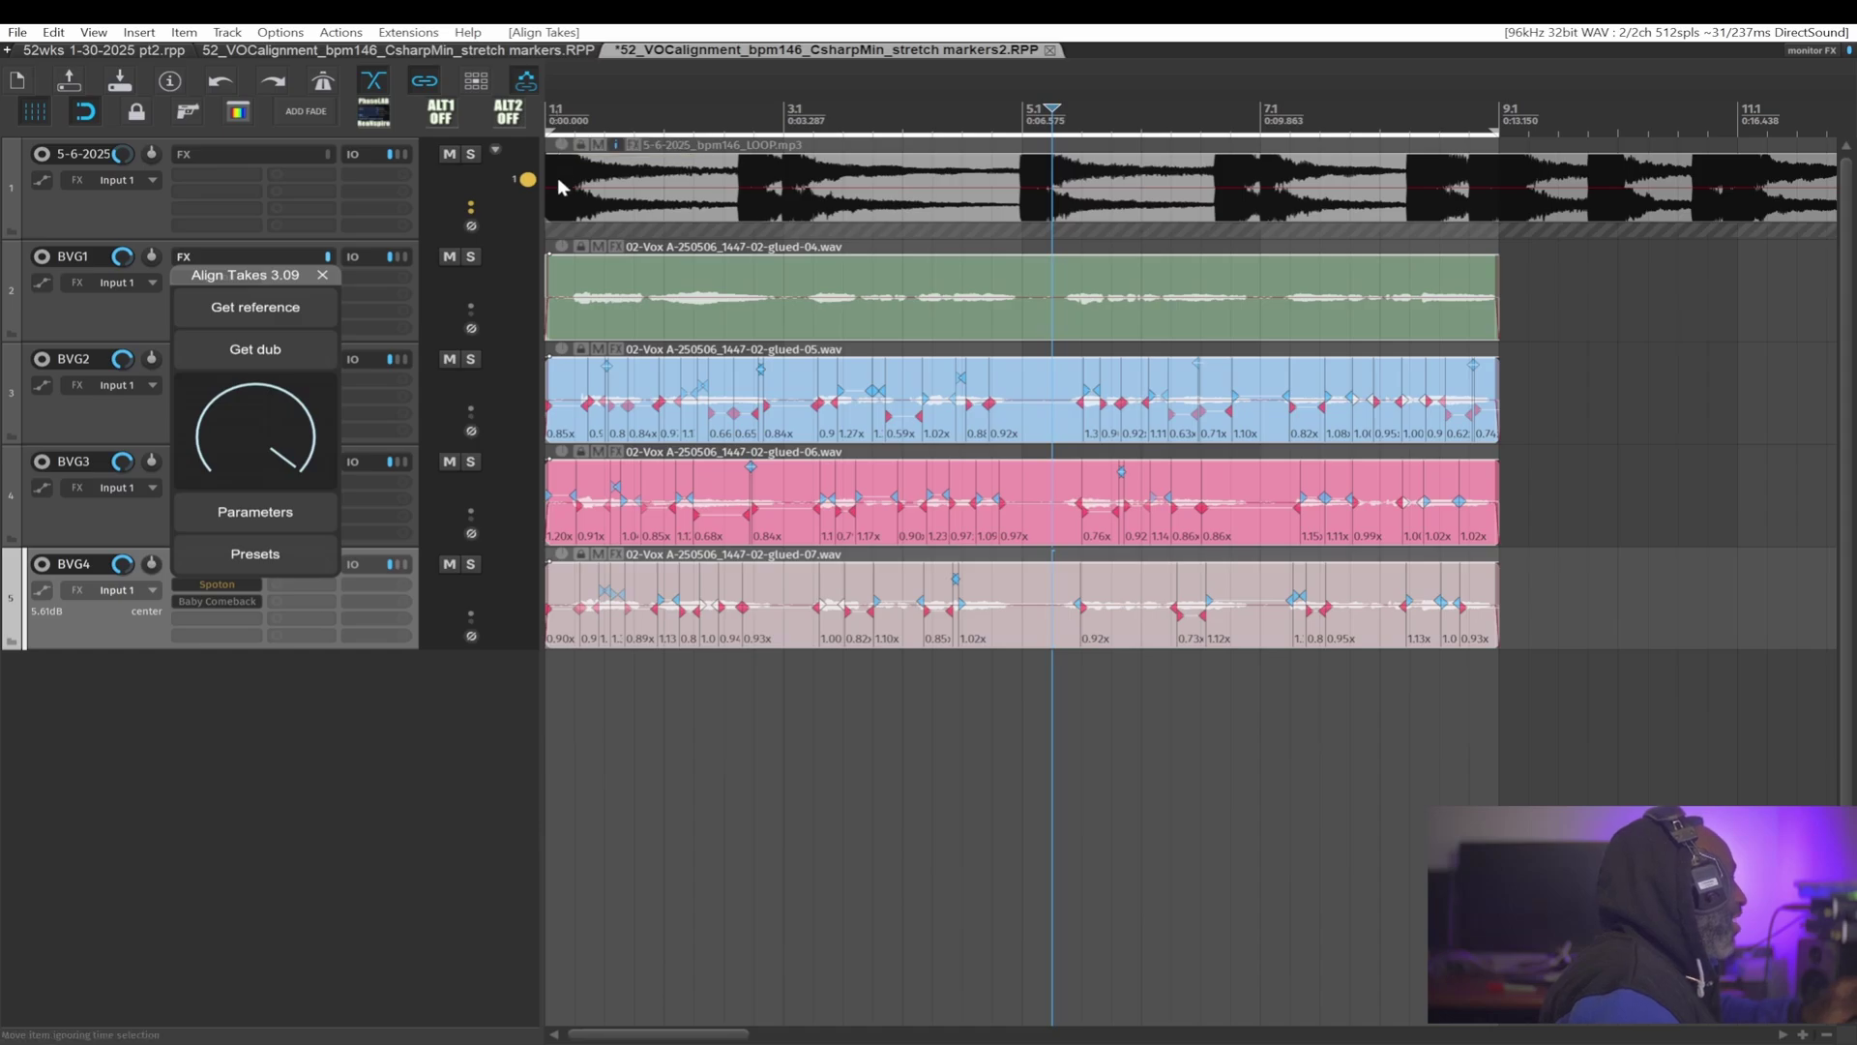
Step: Play the aligned vocals from the project start and look closely at their stretch markers
key("Home")
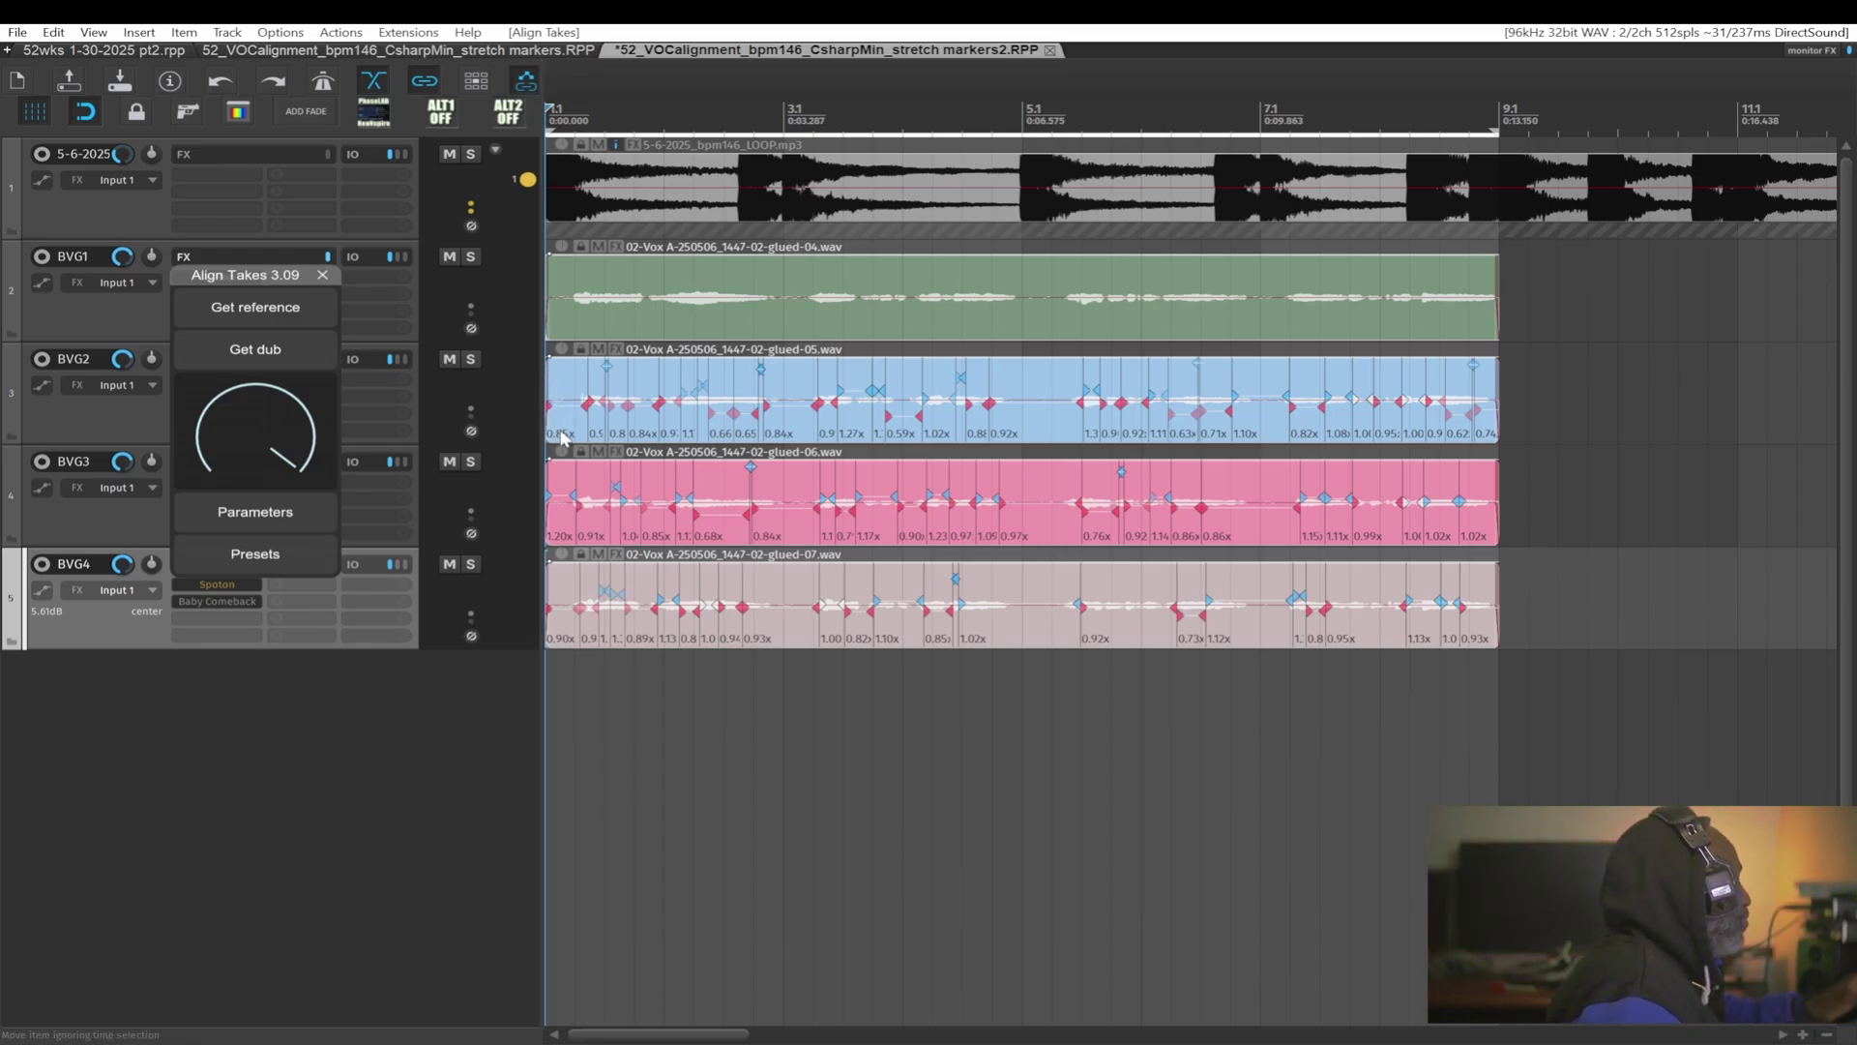
key("space")
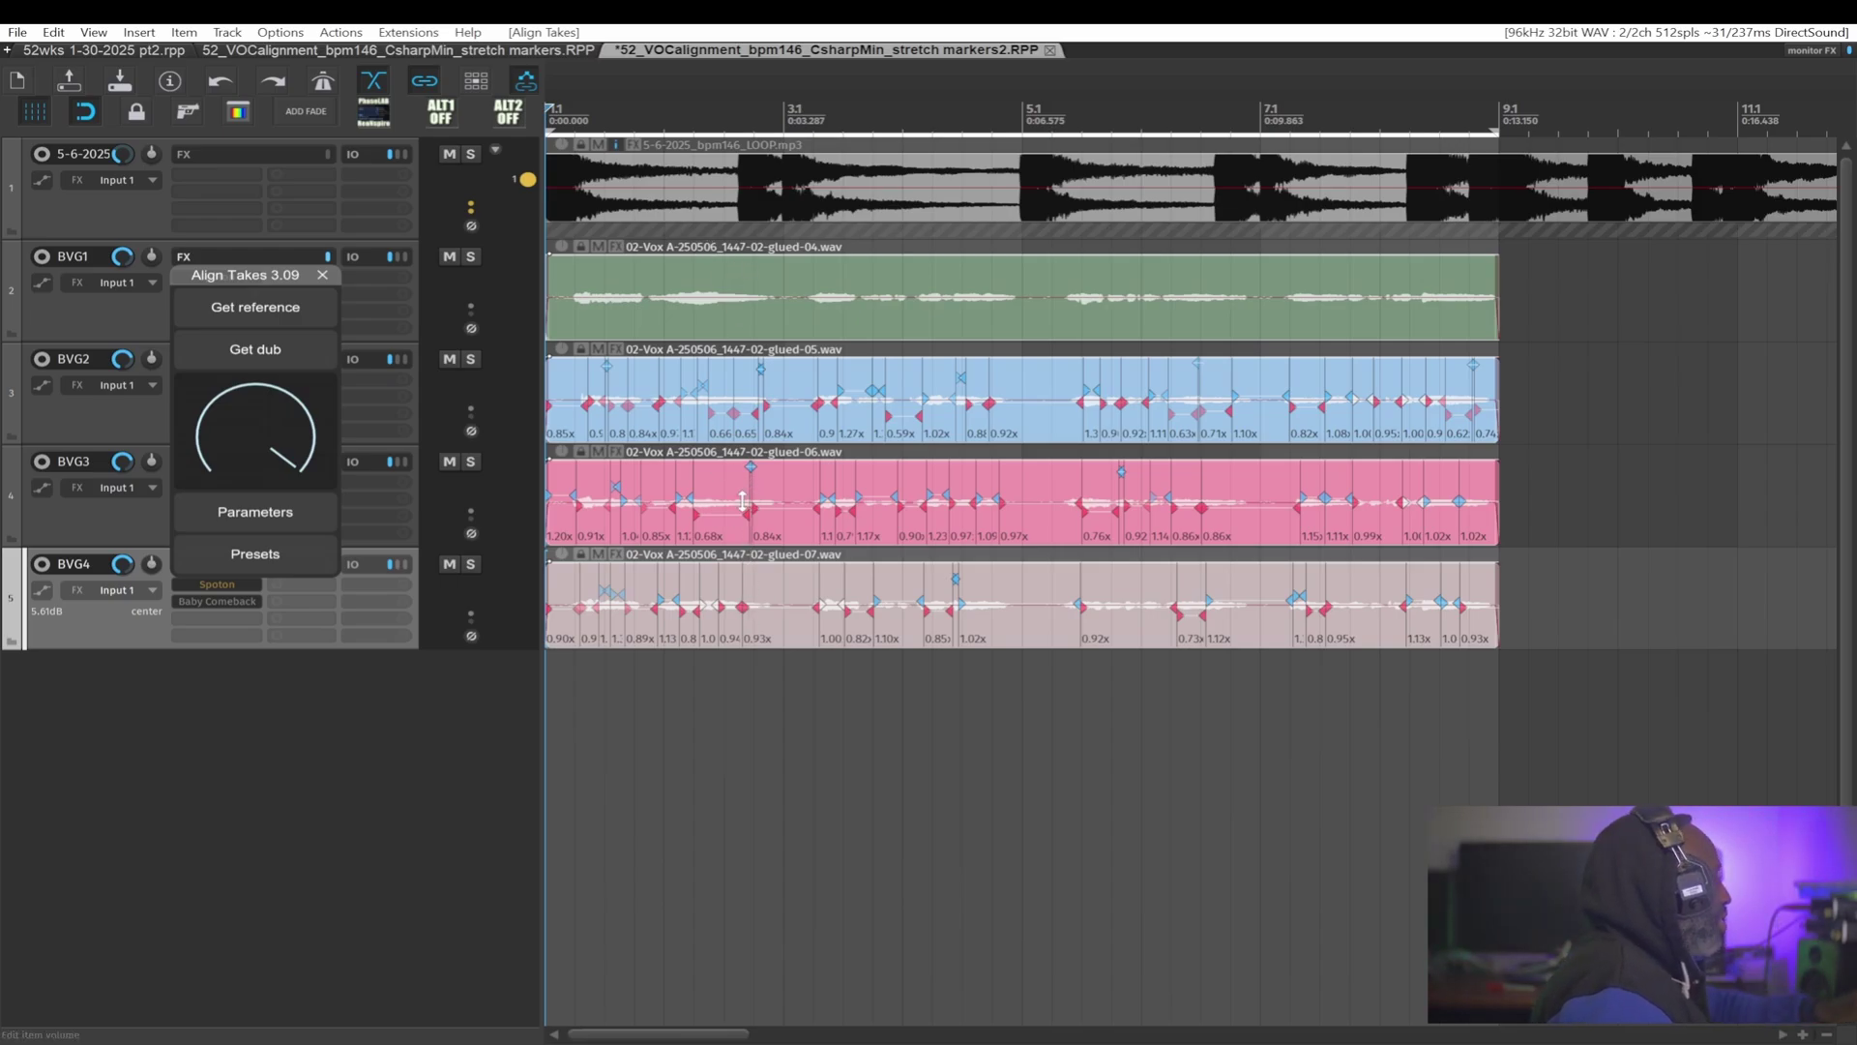
scroll(733, 389, "up", 4)
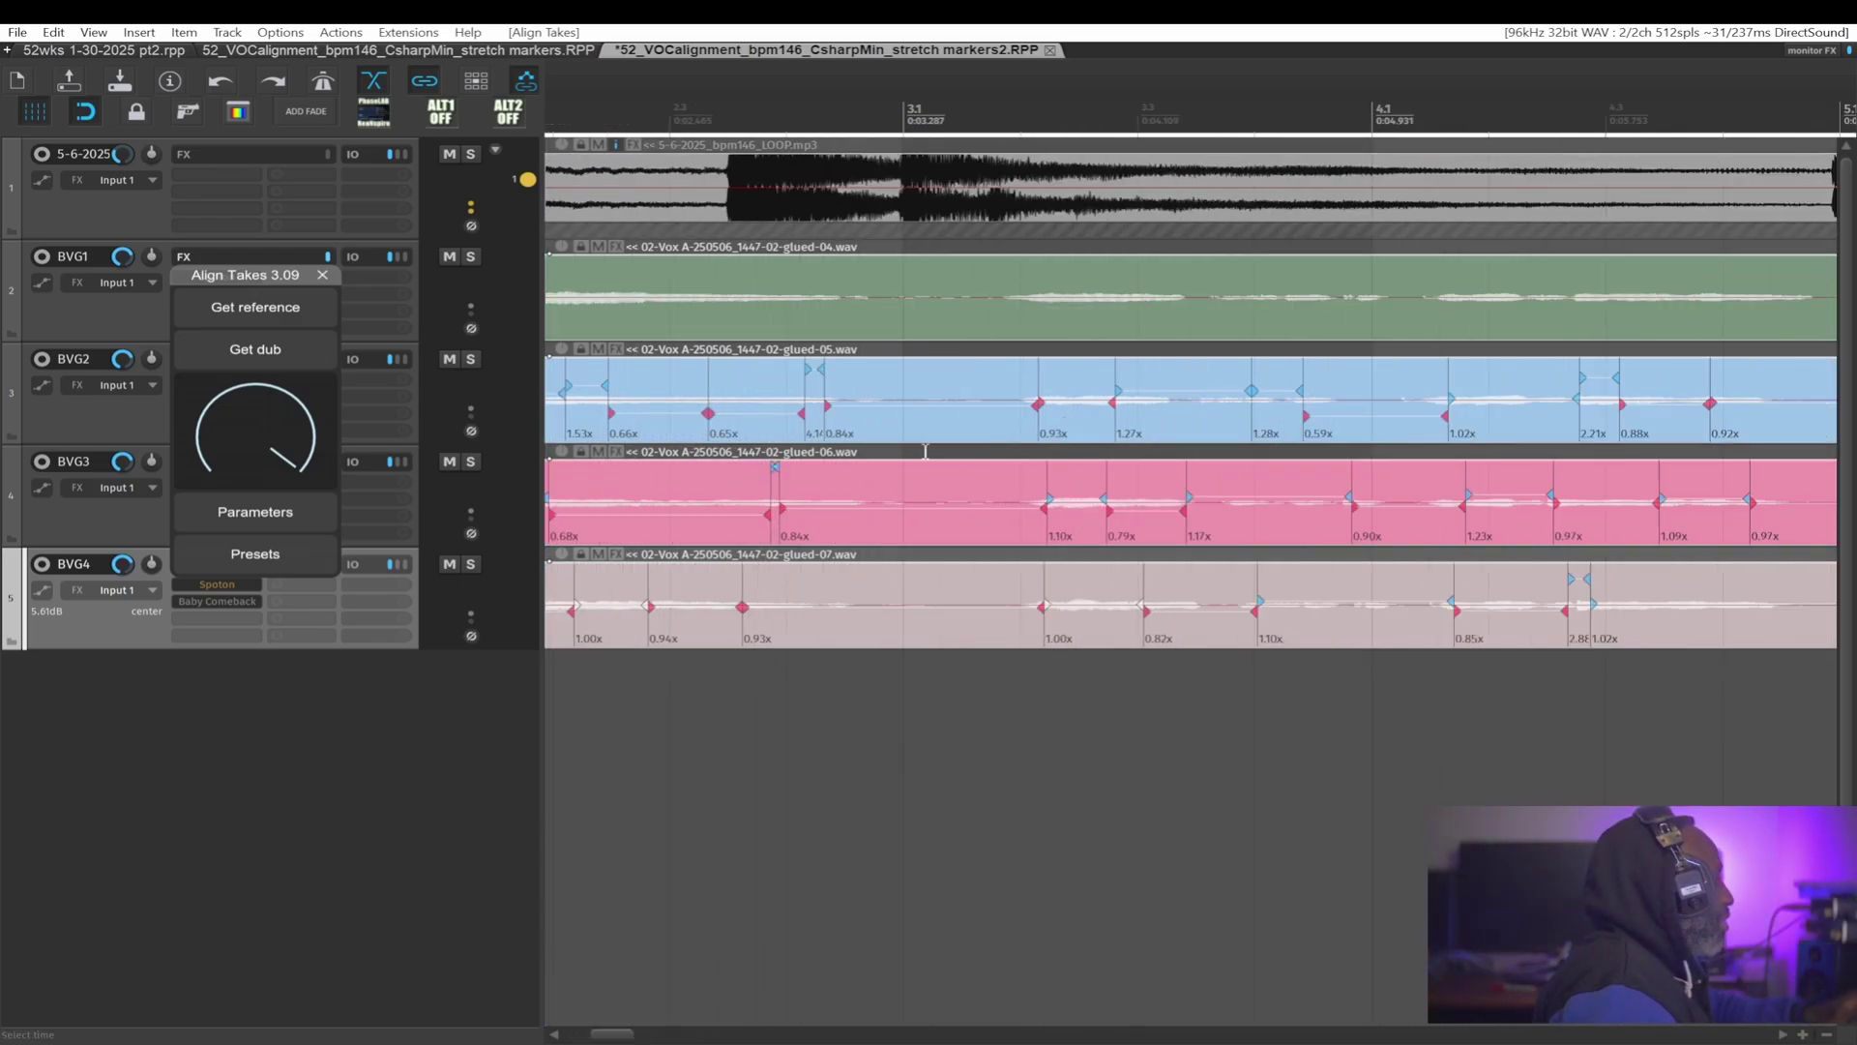
scroll(972, 539, "down", 4)
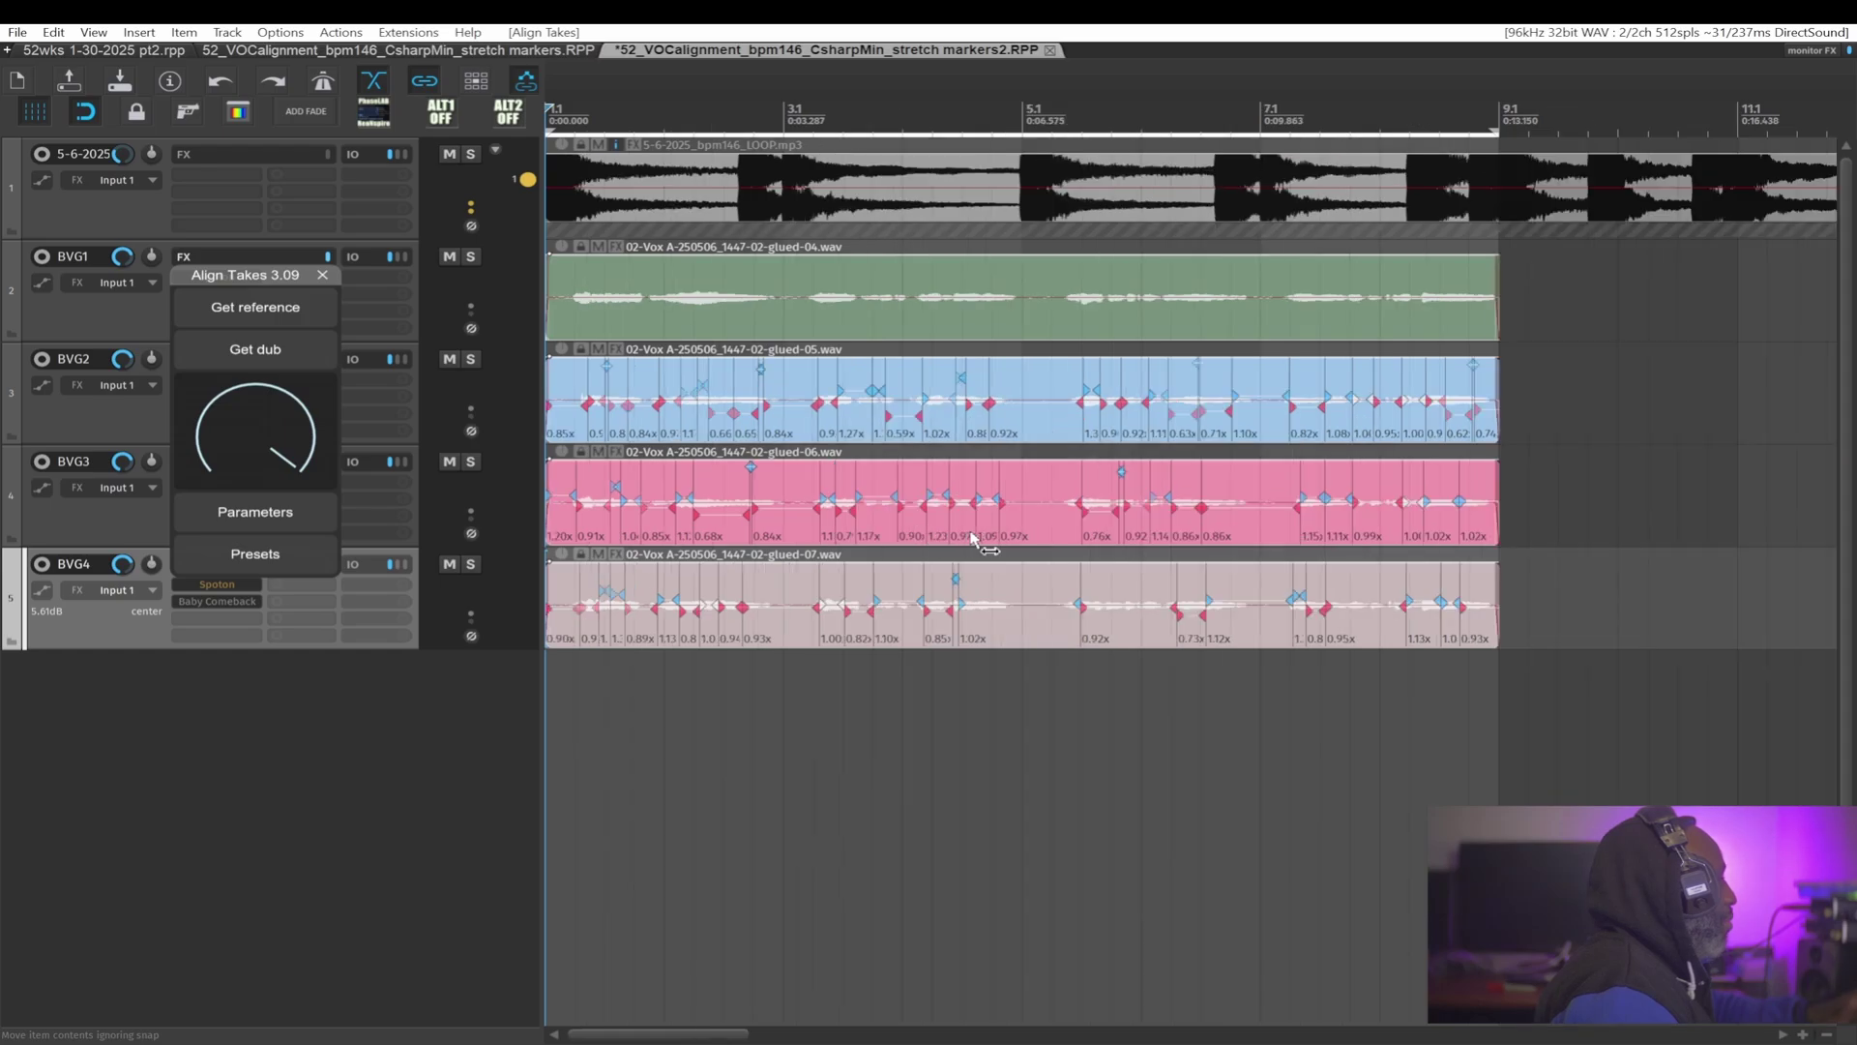
Step: Set the time selection from bar 5 to bar 9 and play the aligned vocals in that range
left_click(1029, 103)
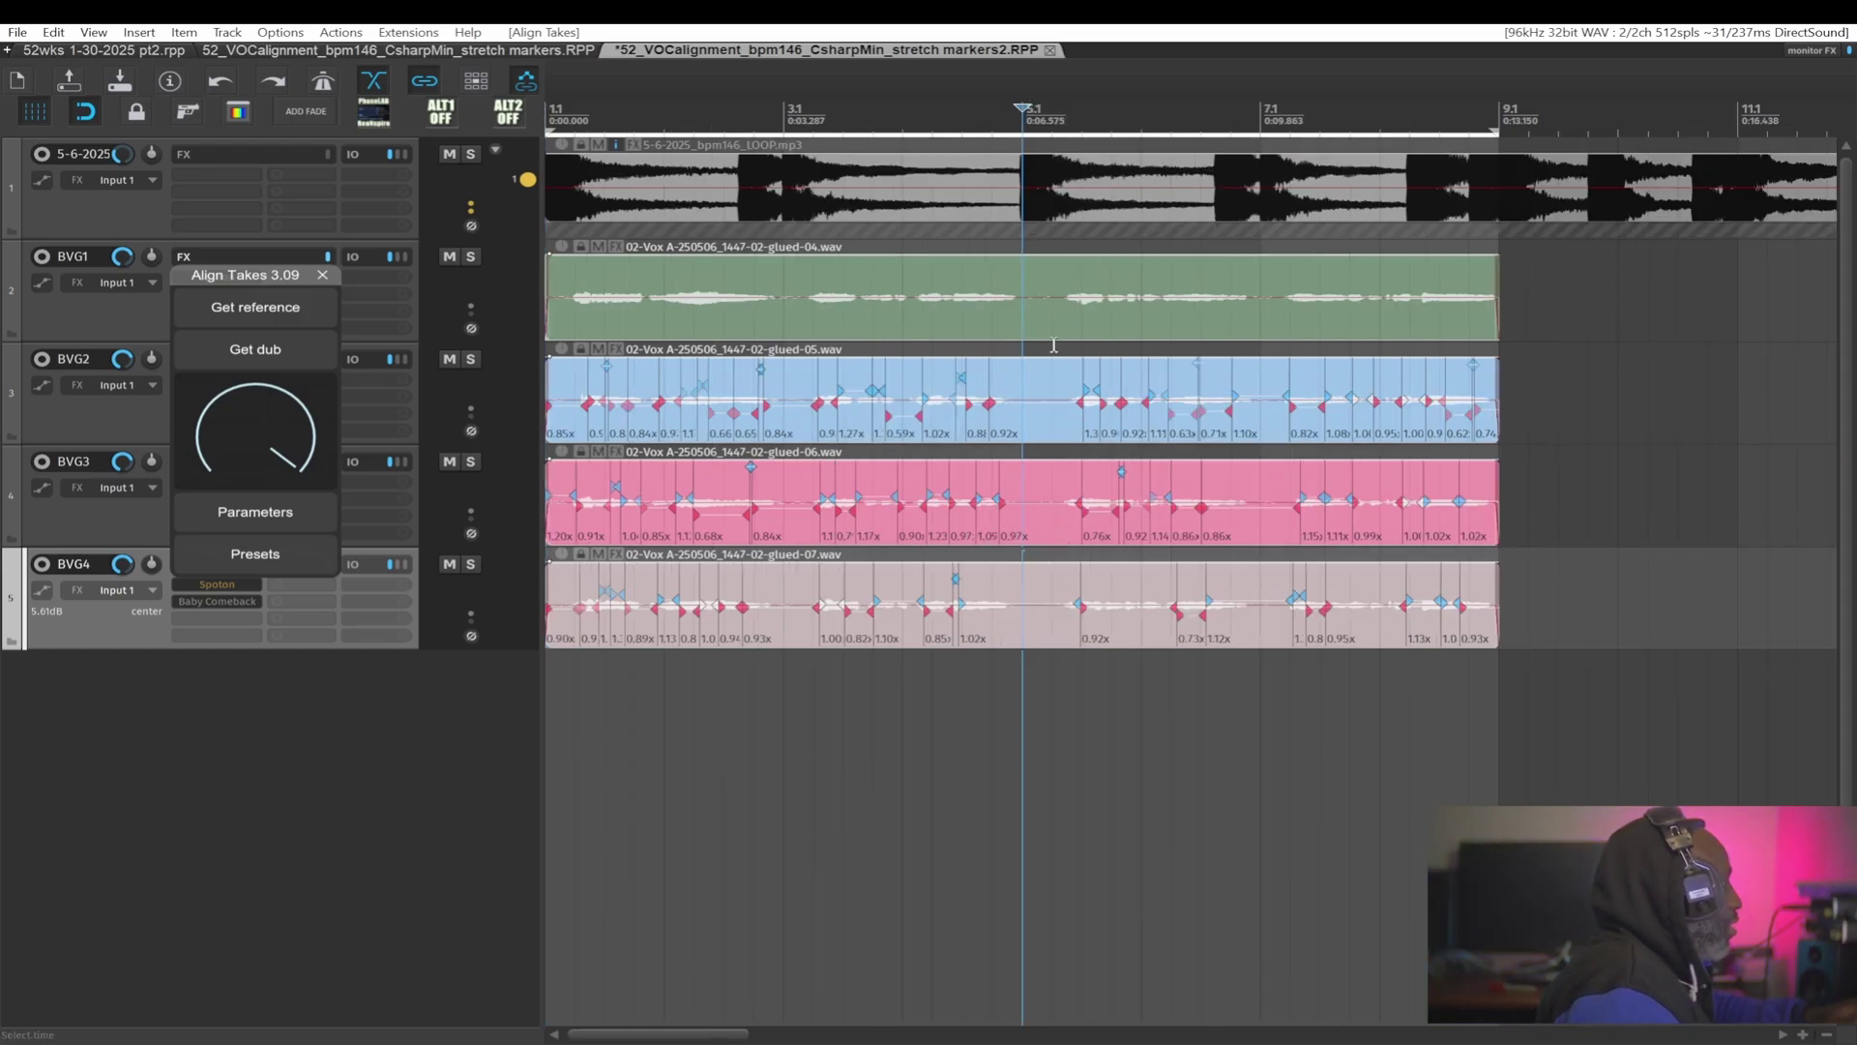
left_click_drag(1029, 126, 1485, 96)
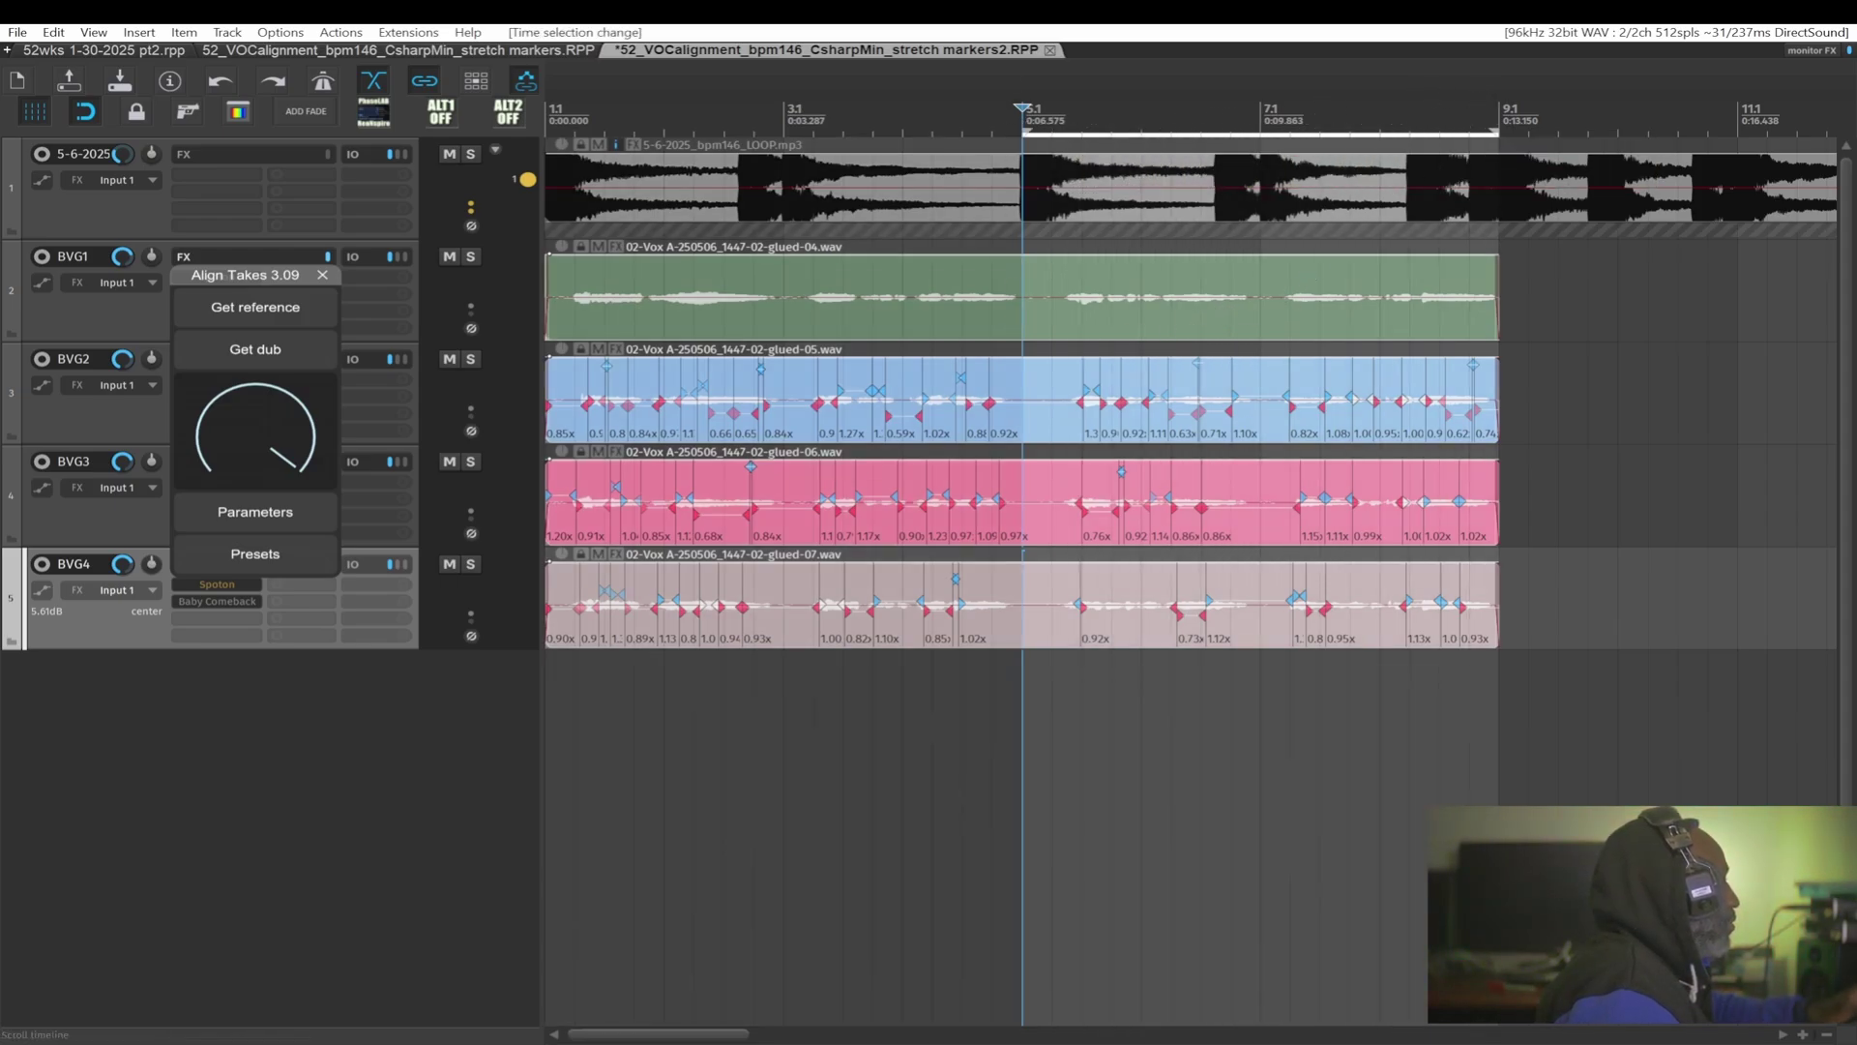
key("space")
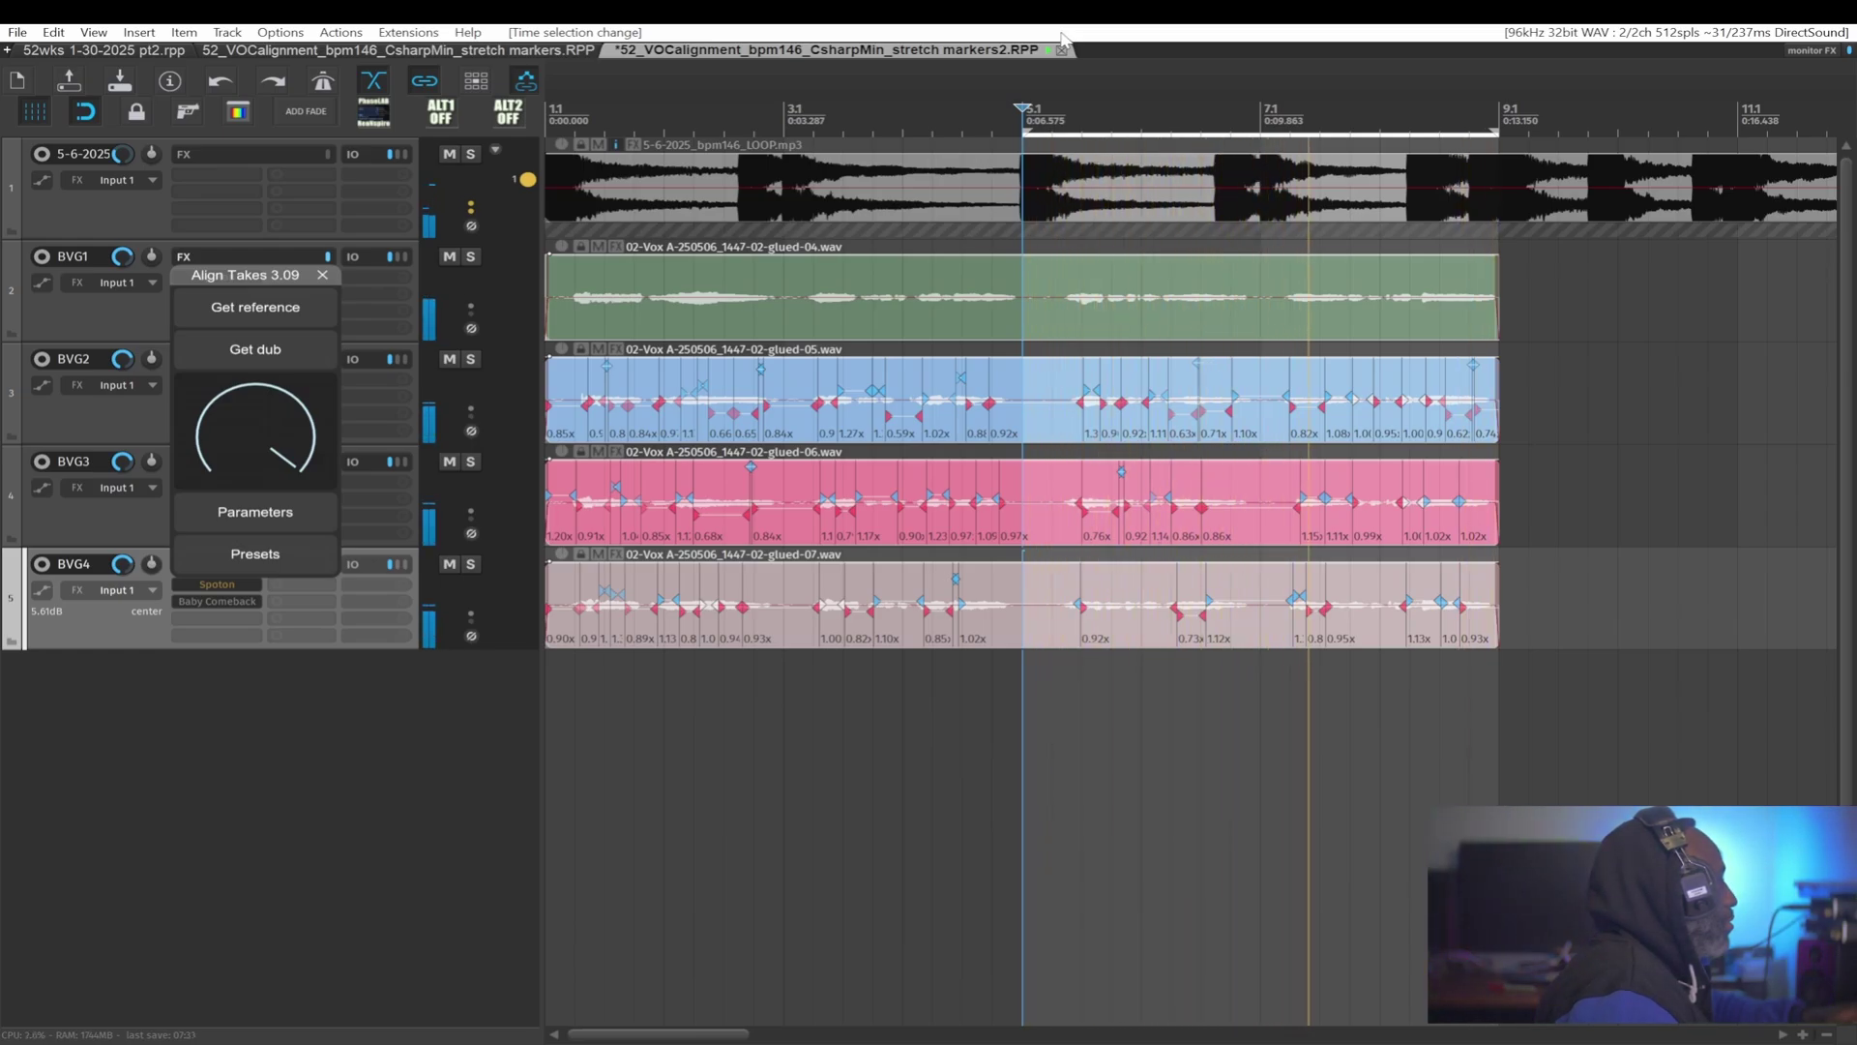
key("space")
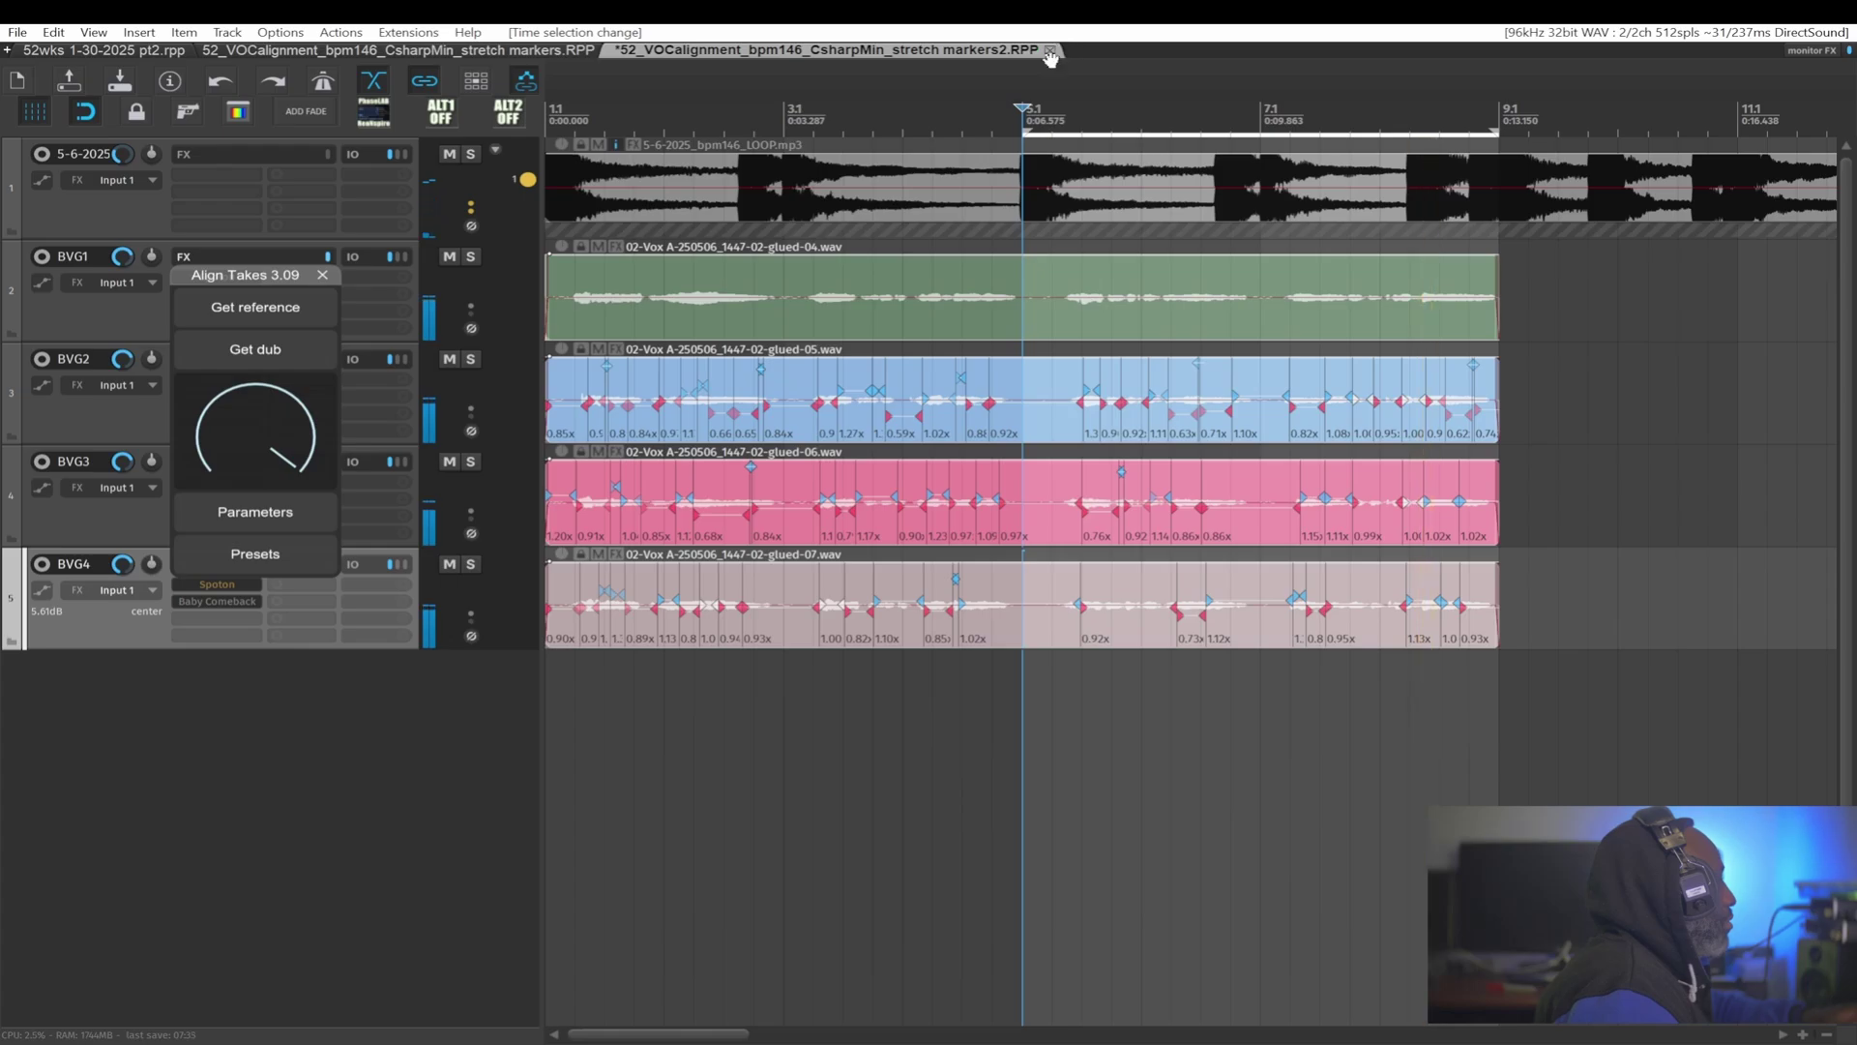
Step: Place the edit cursor in bar 1 and examine the stretch markers on BVG2, BVG3 and BVG4 in the opening bars
left_click(294, 782)
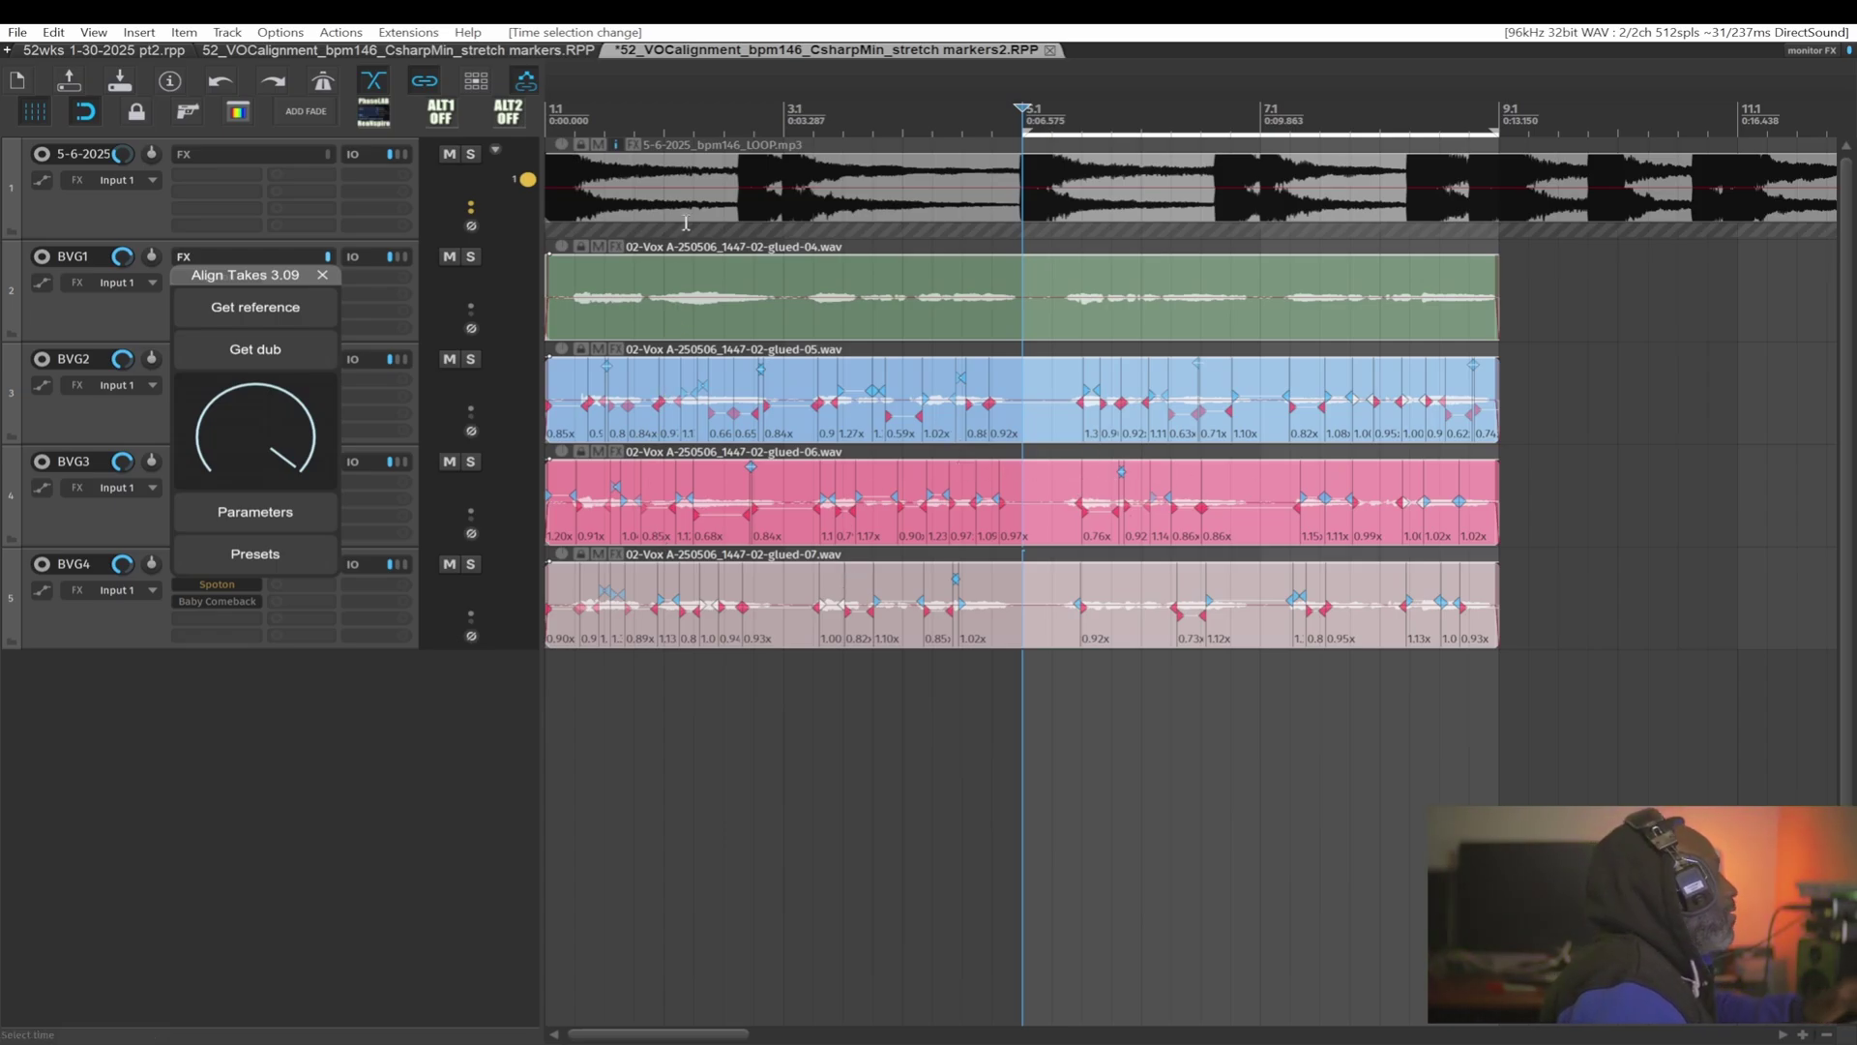
left_click(635, 95)
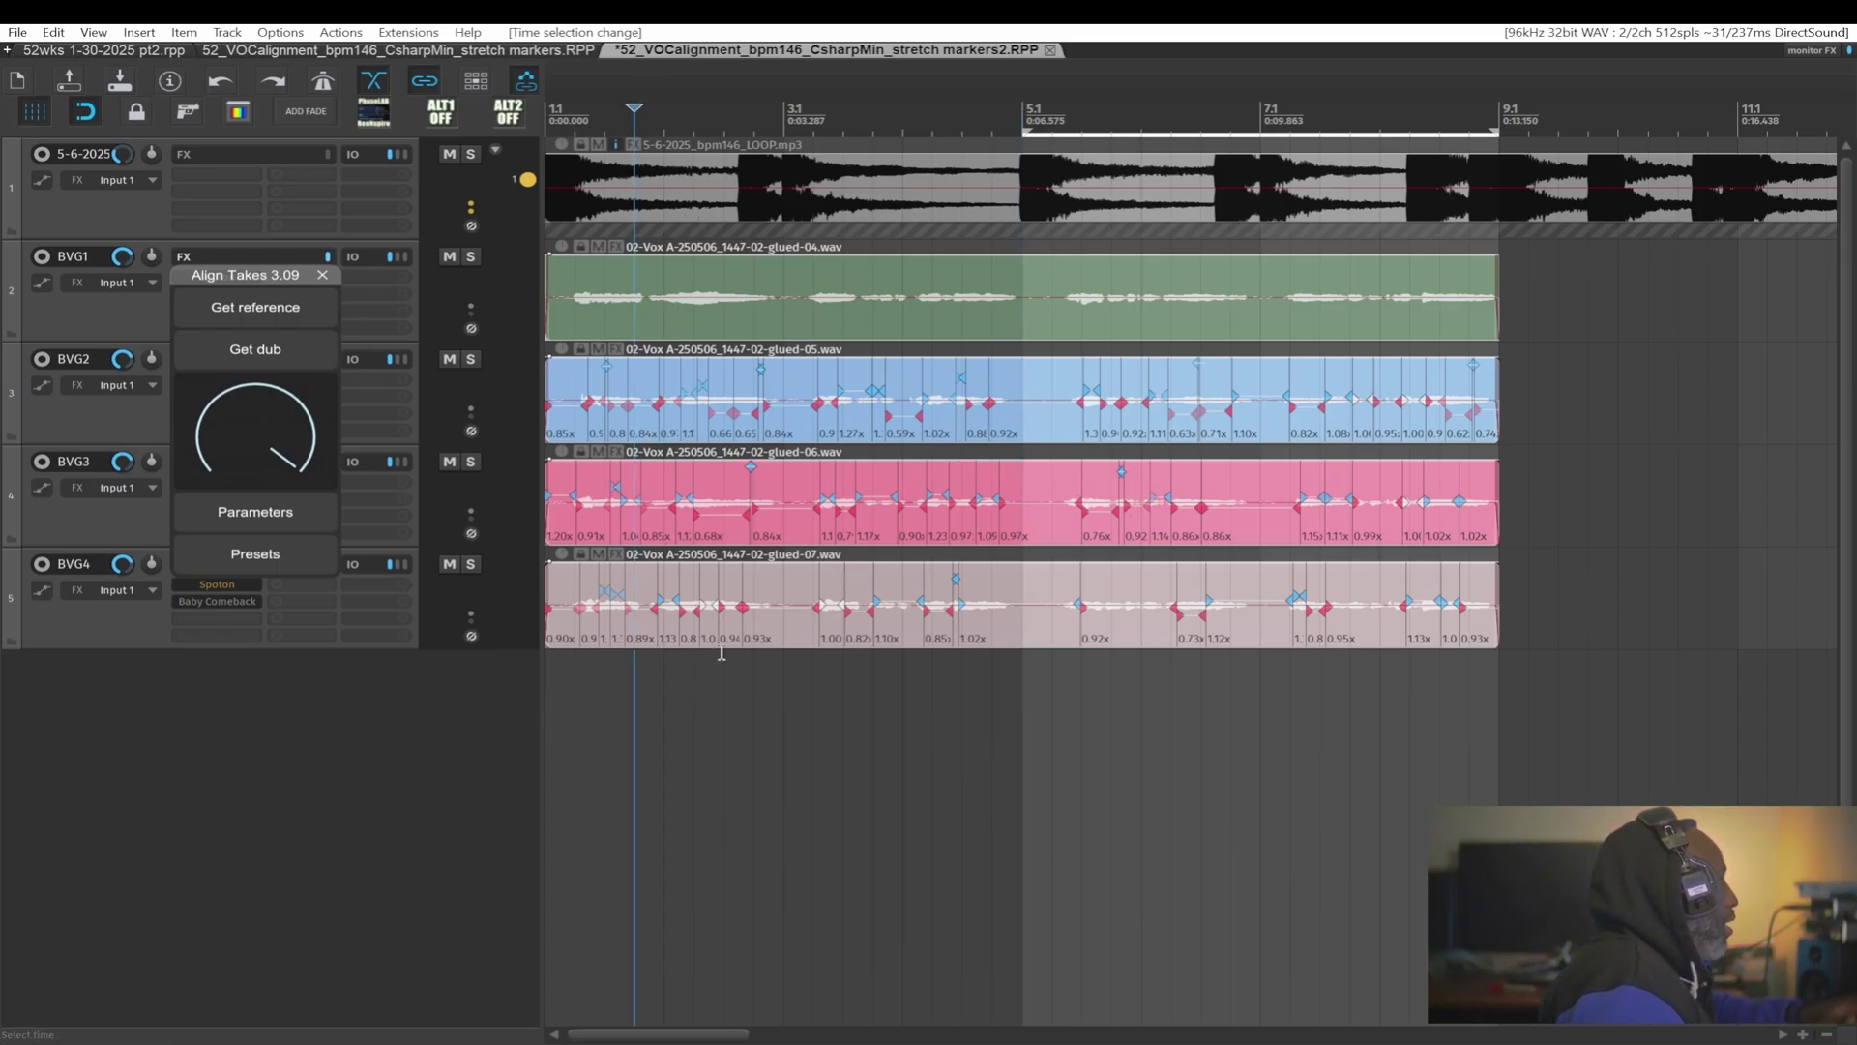
scroll(722, 670, "up", 5)
scroll(1112, 609, "left", 5)
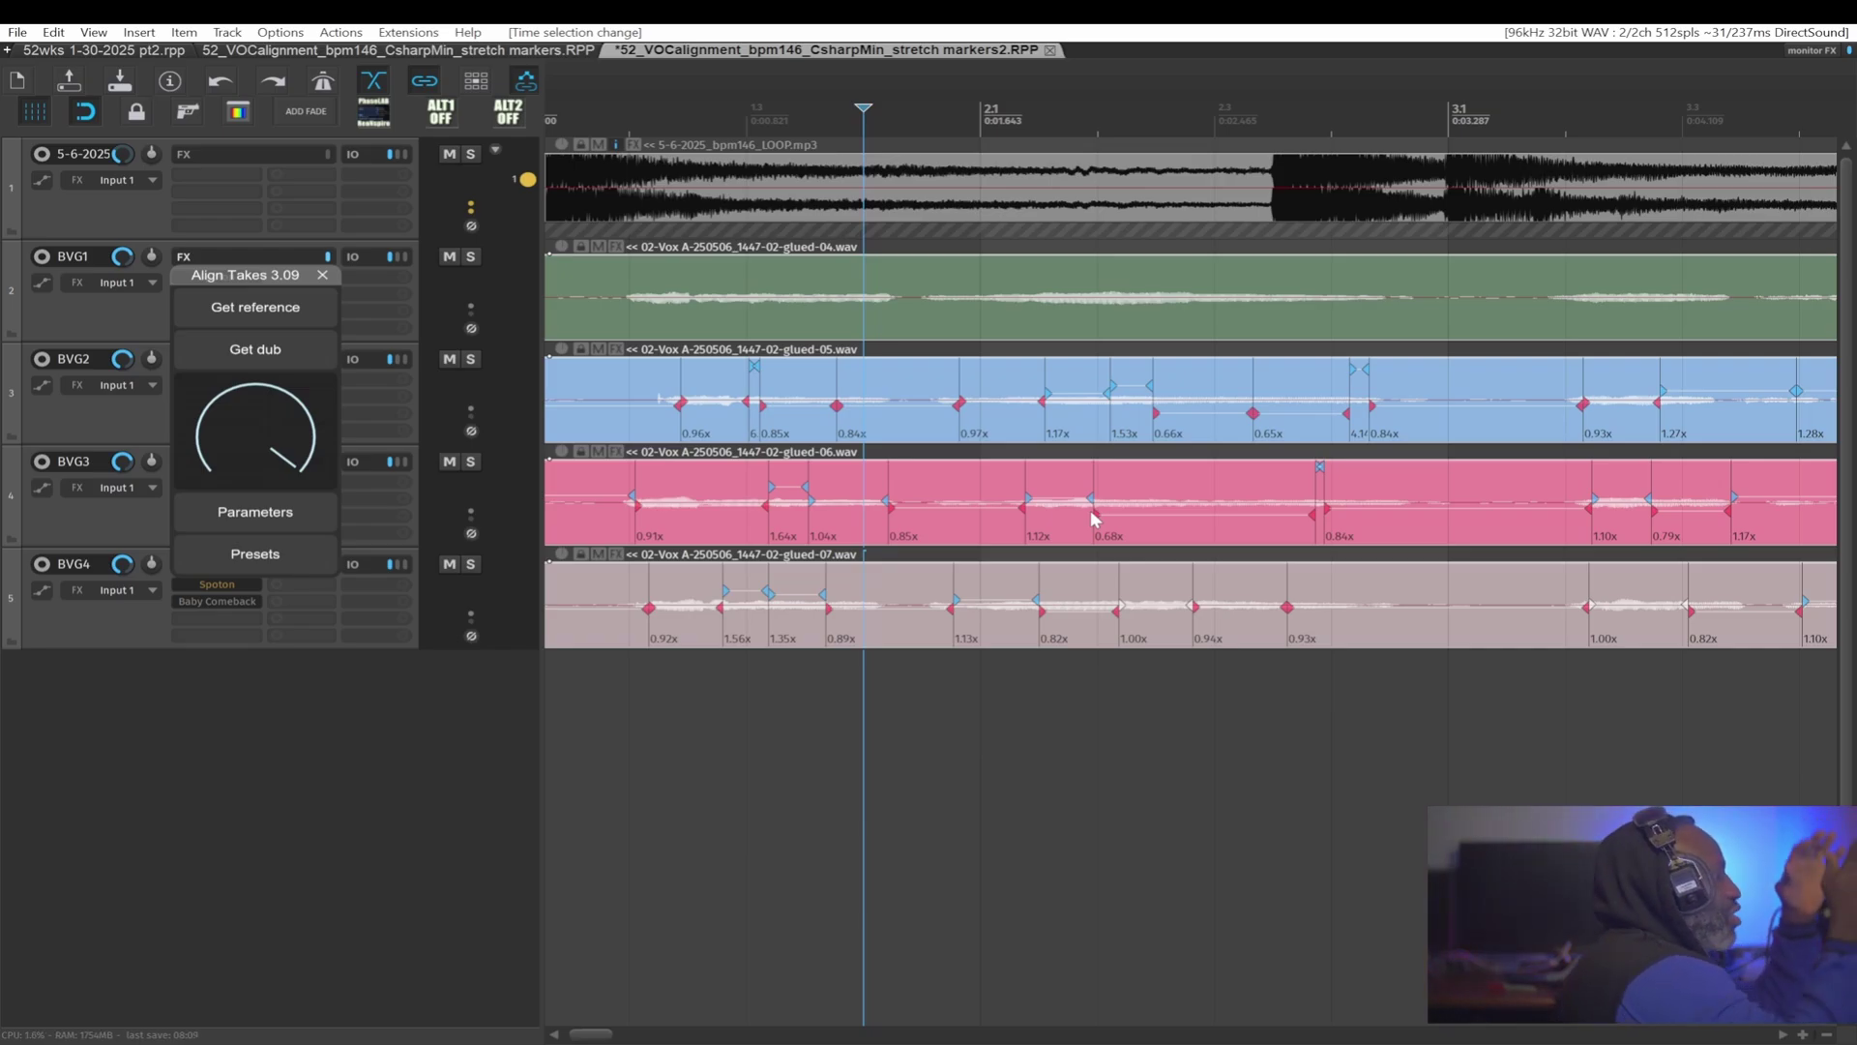
scroll(1102, 553, "down", 3)
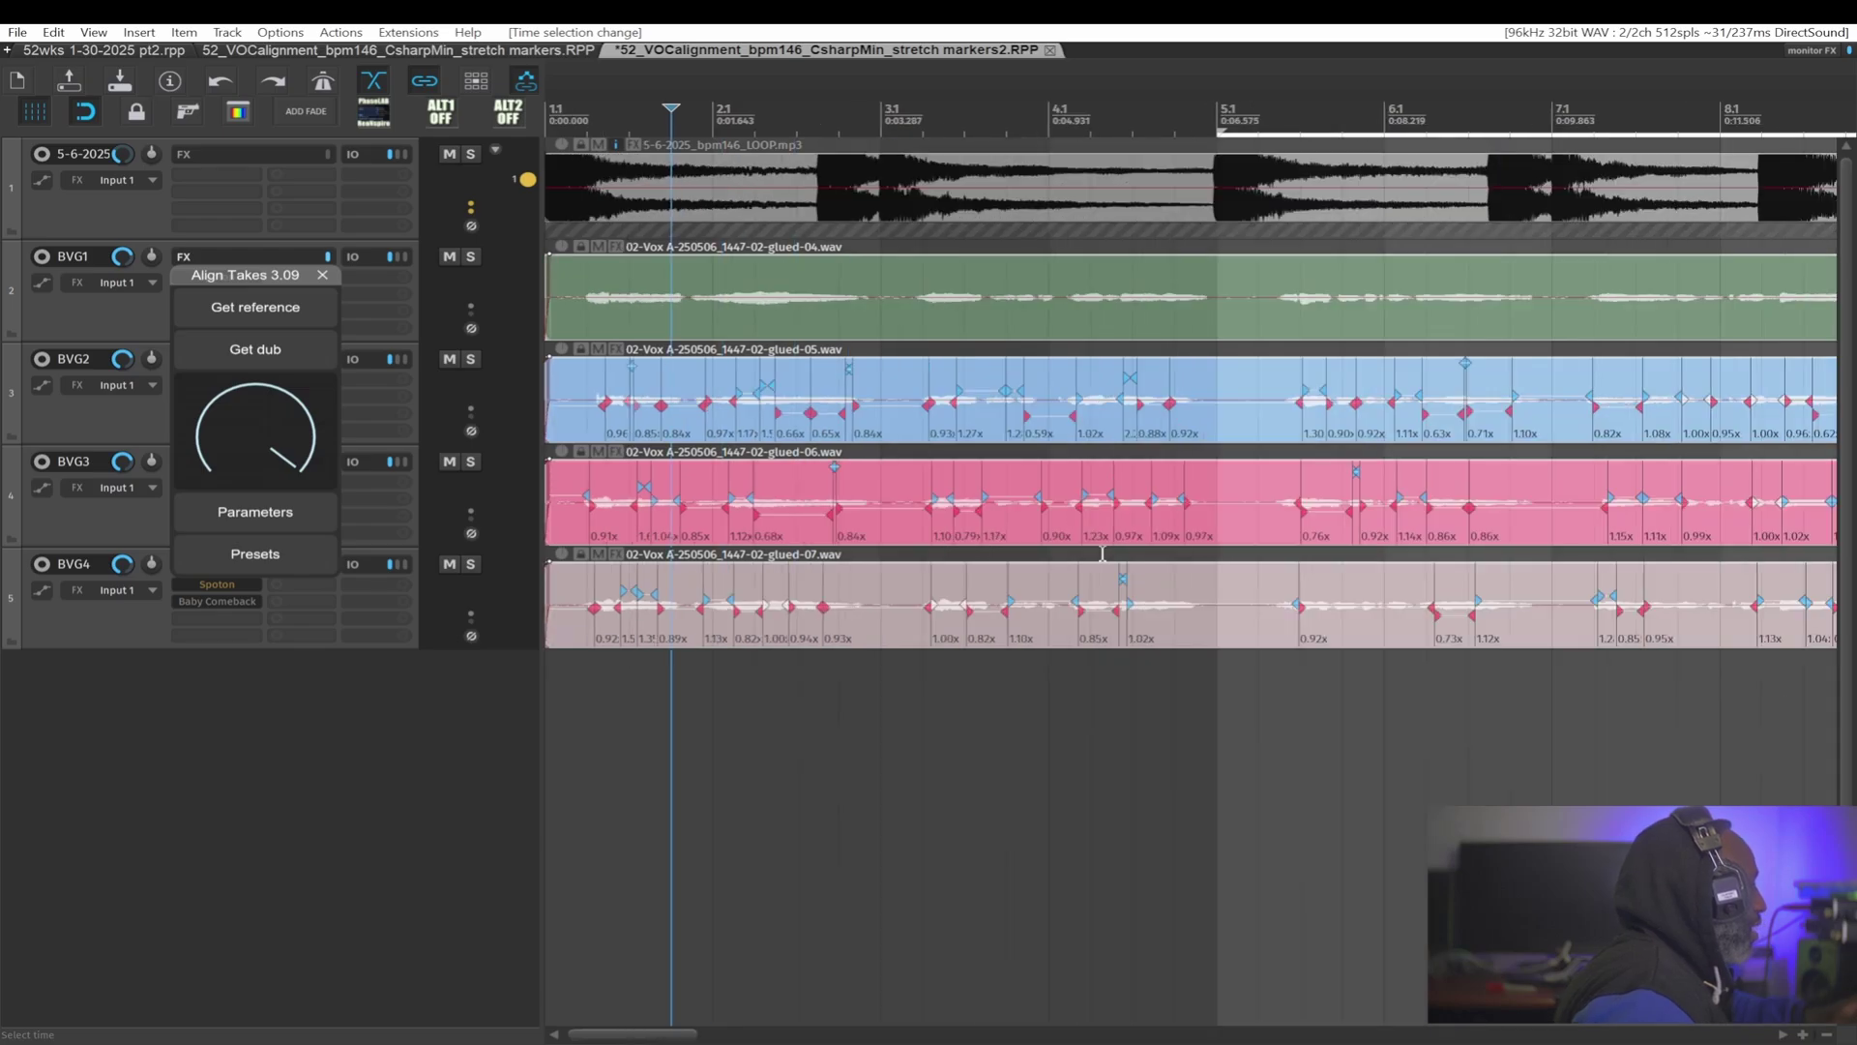
scroll(1102, 553, "down", 2)
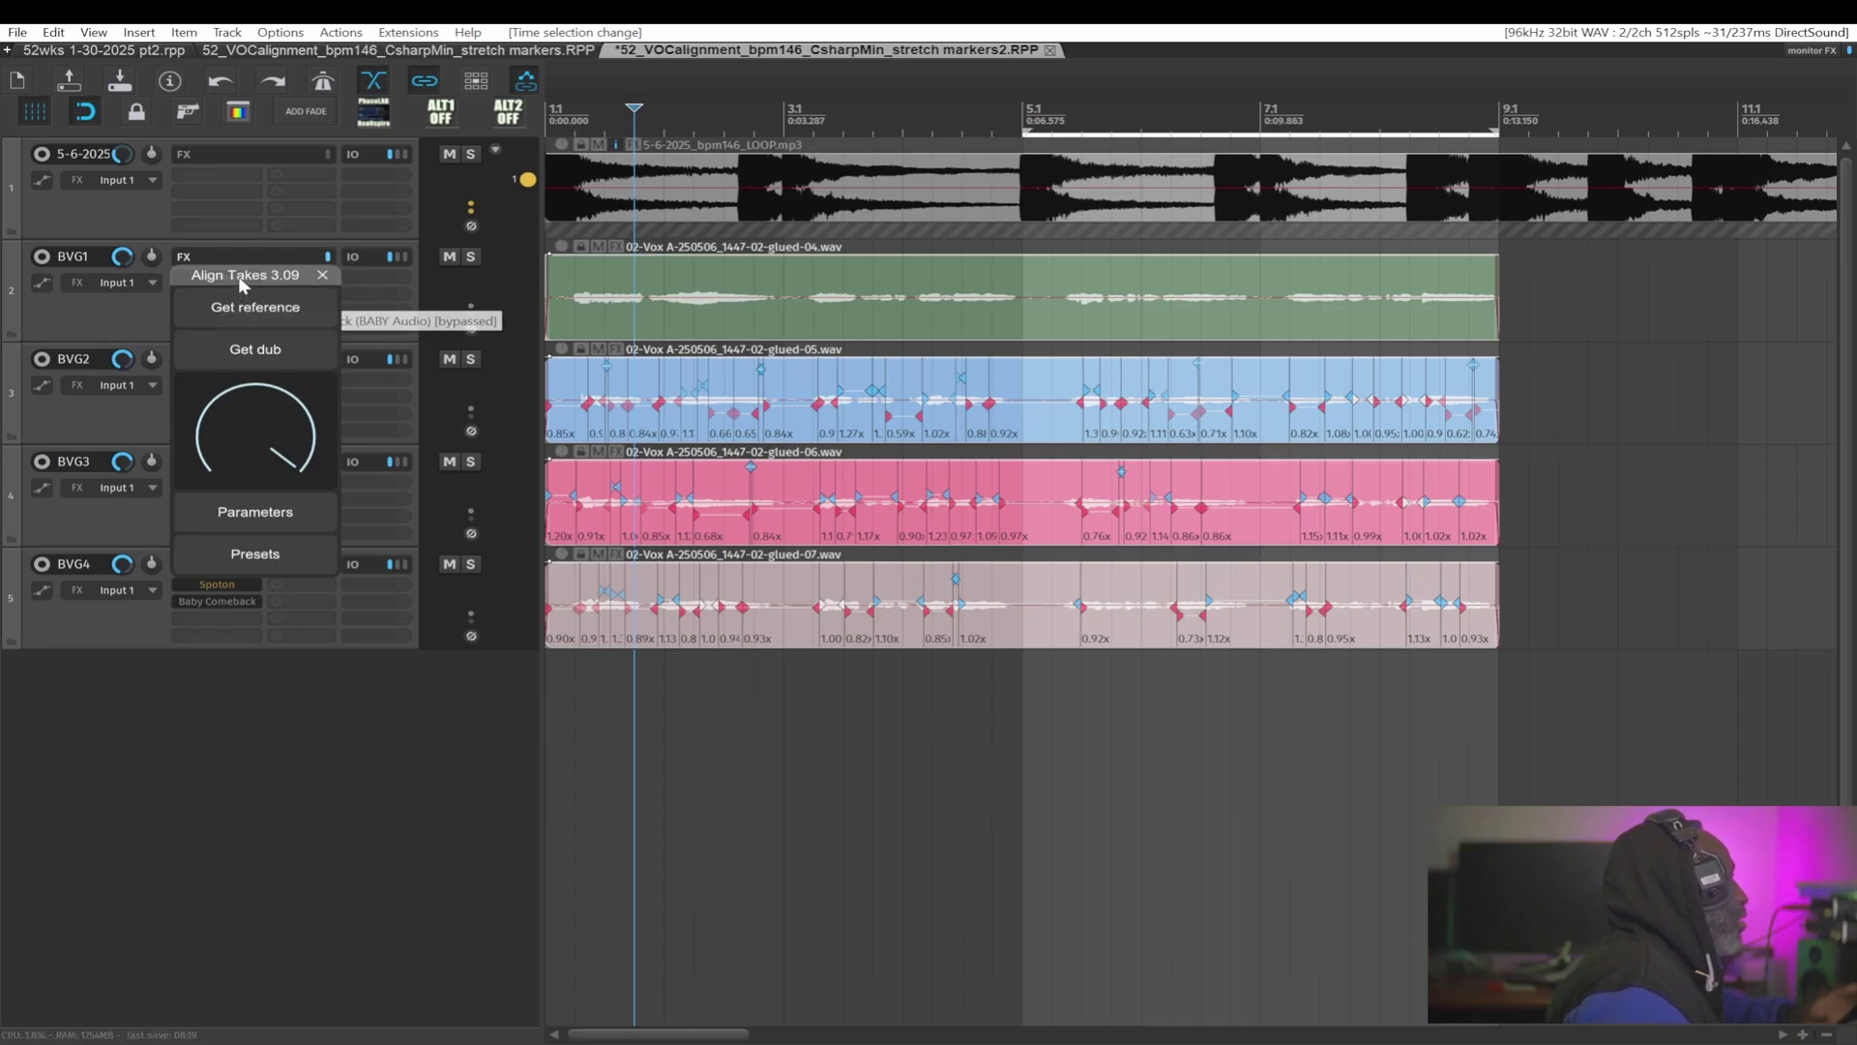
Step: Move the Align Takes window clear of the tracks, show its parameters and review the Audio, Get ref and Get dub settings
left_click_drag(240, 278, 404, 361)
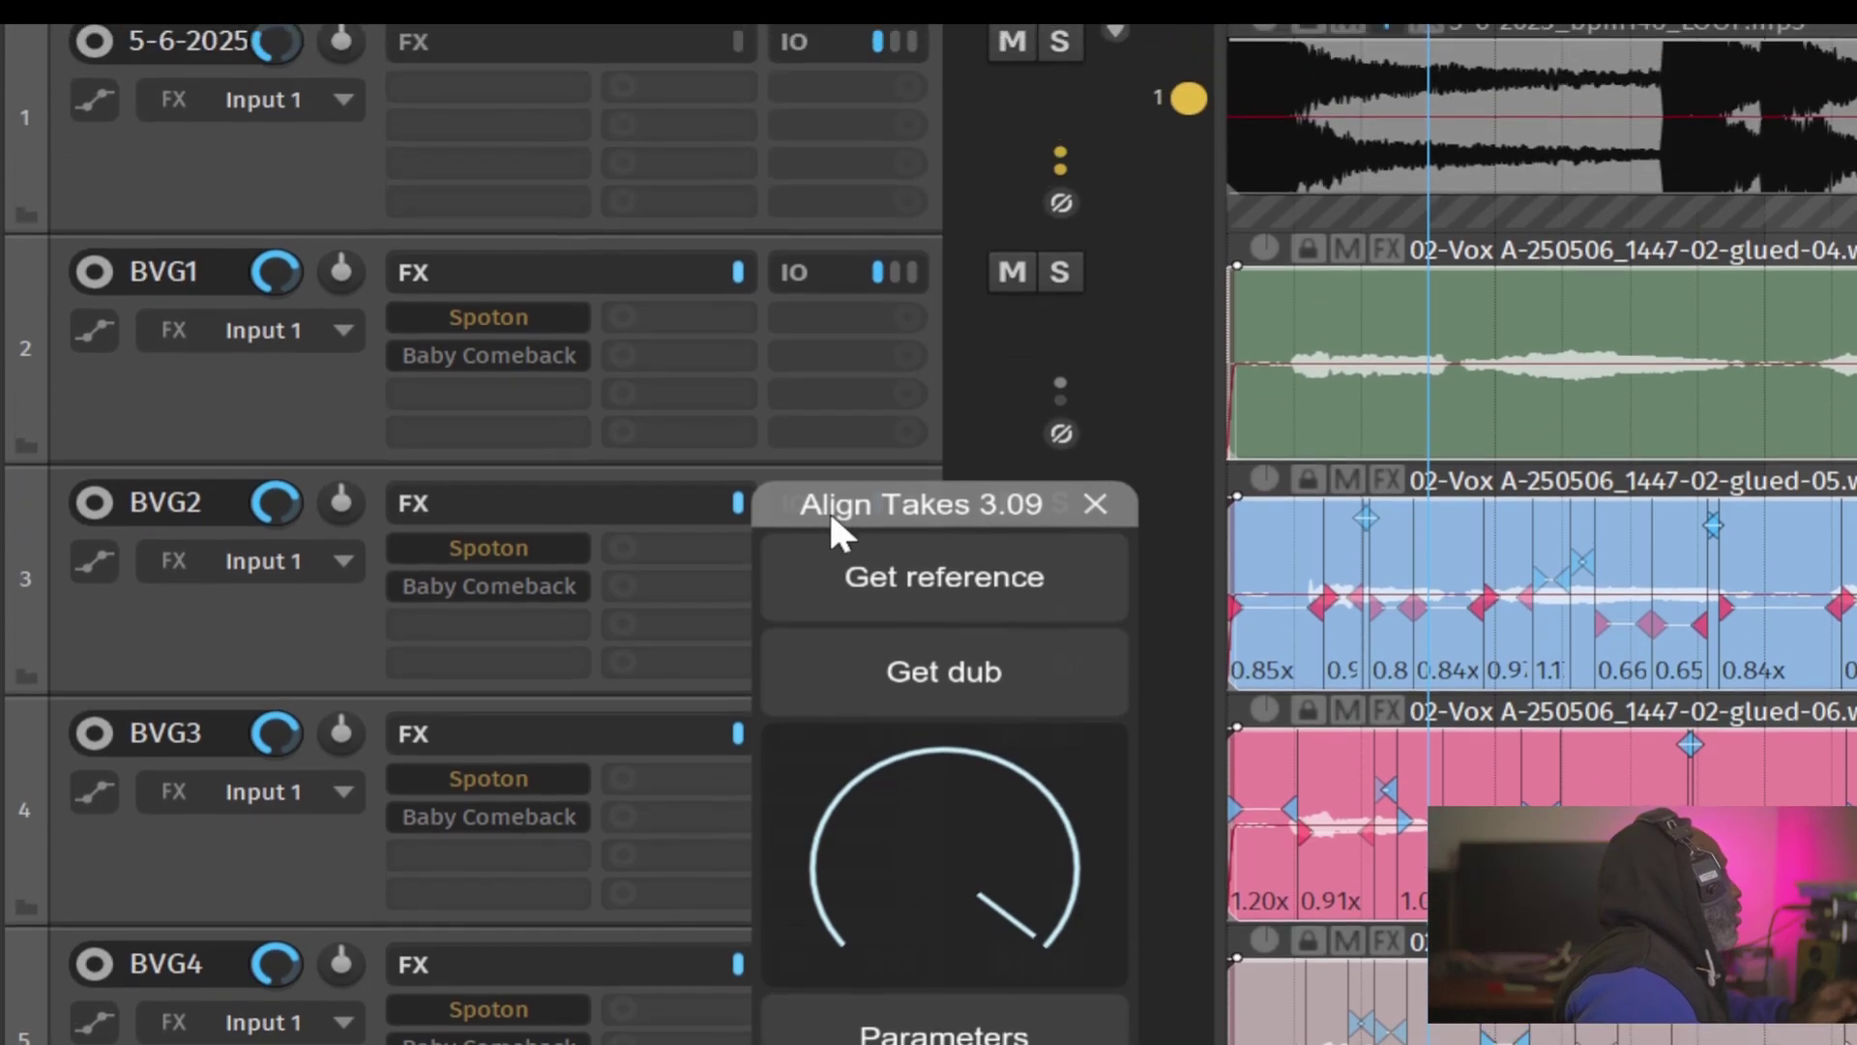
left_click_drag(828, 509, 430, 136)
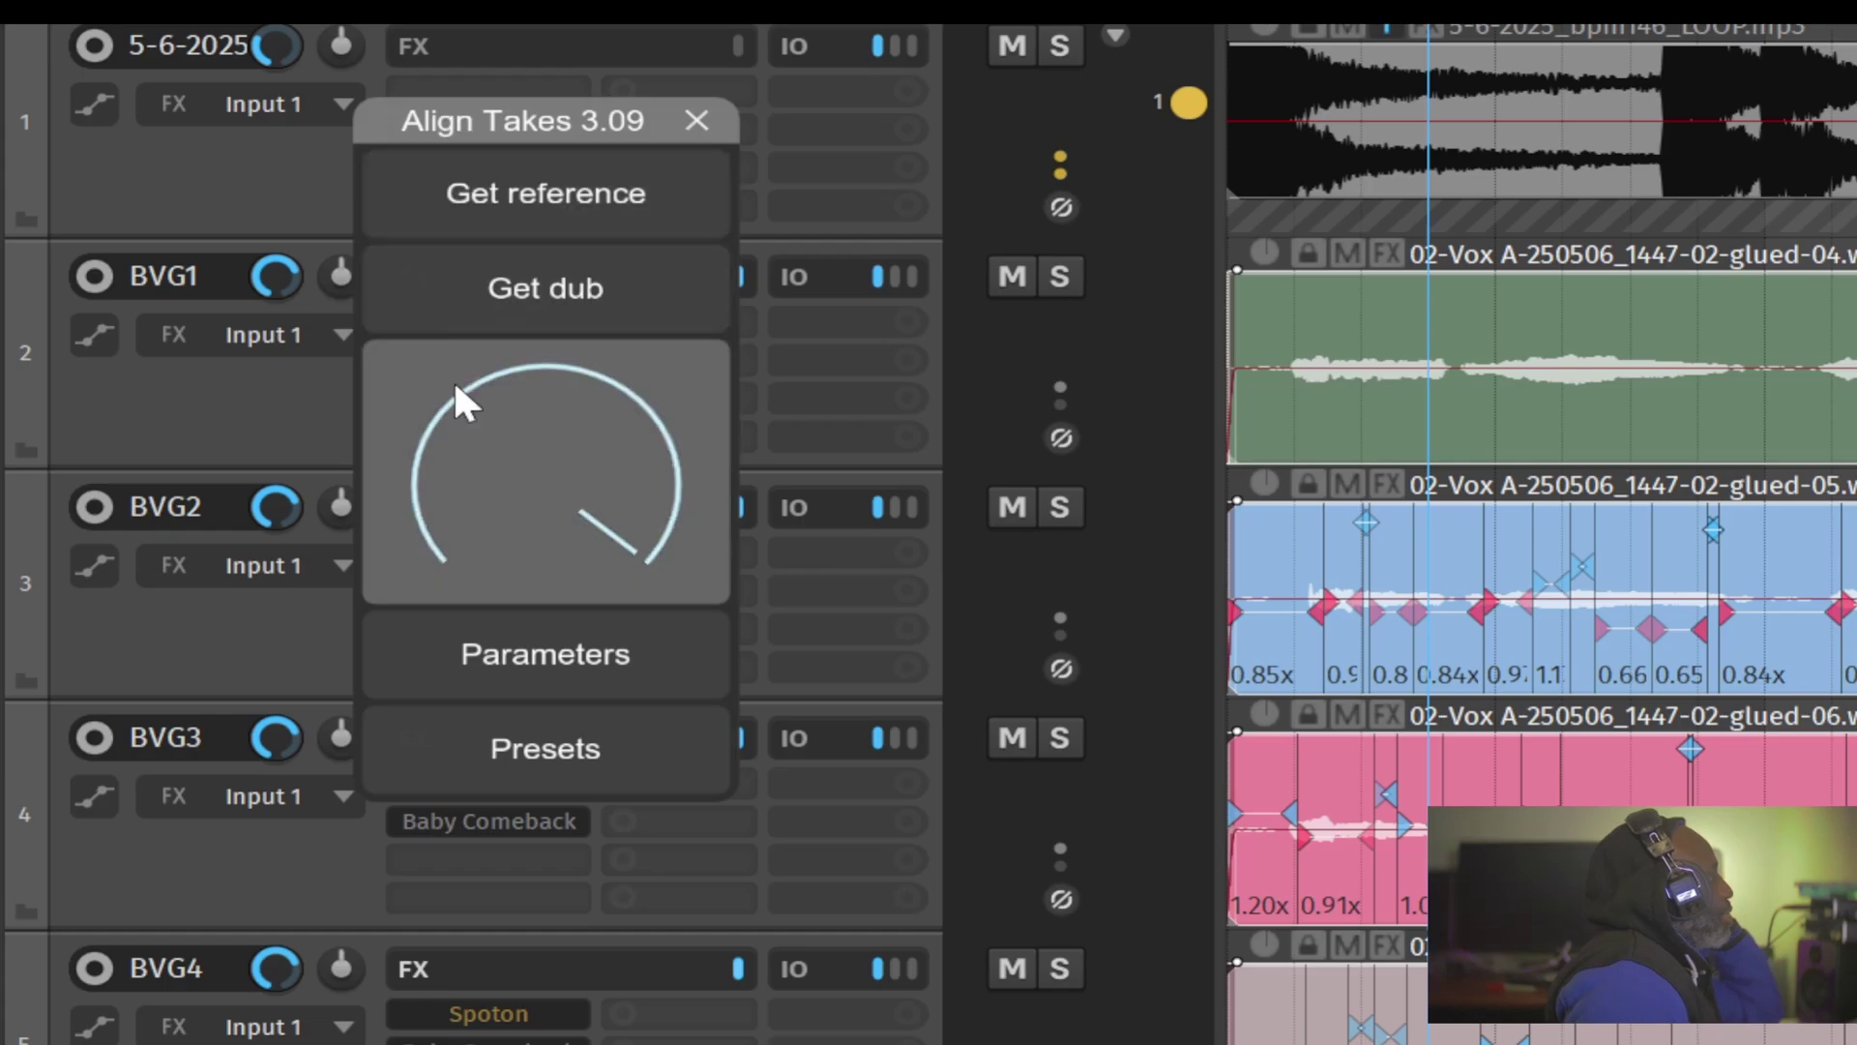
left_click(469, 665)
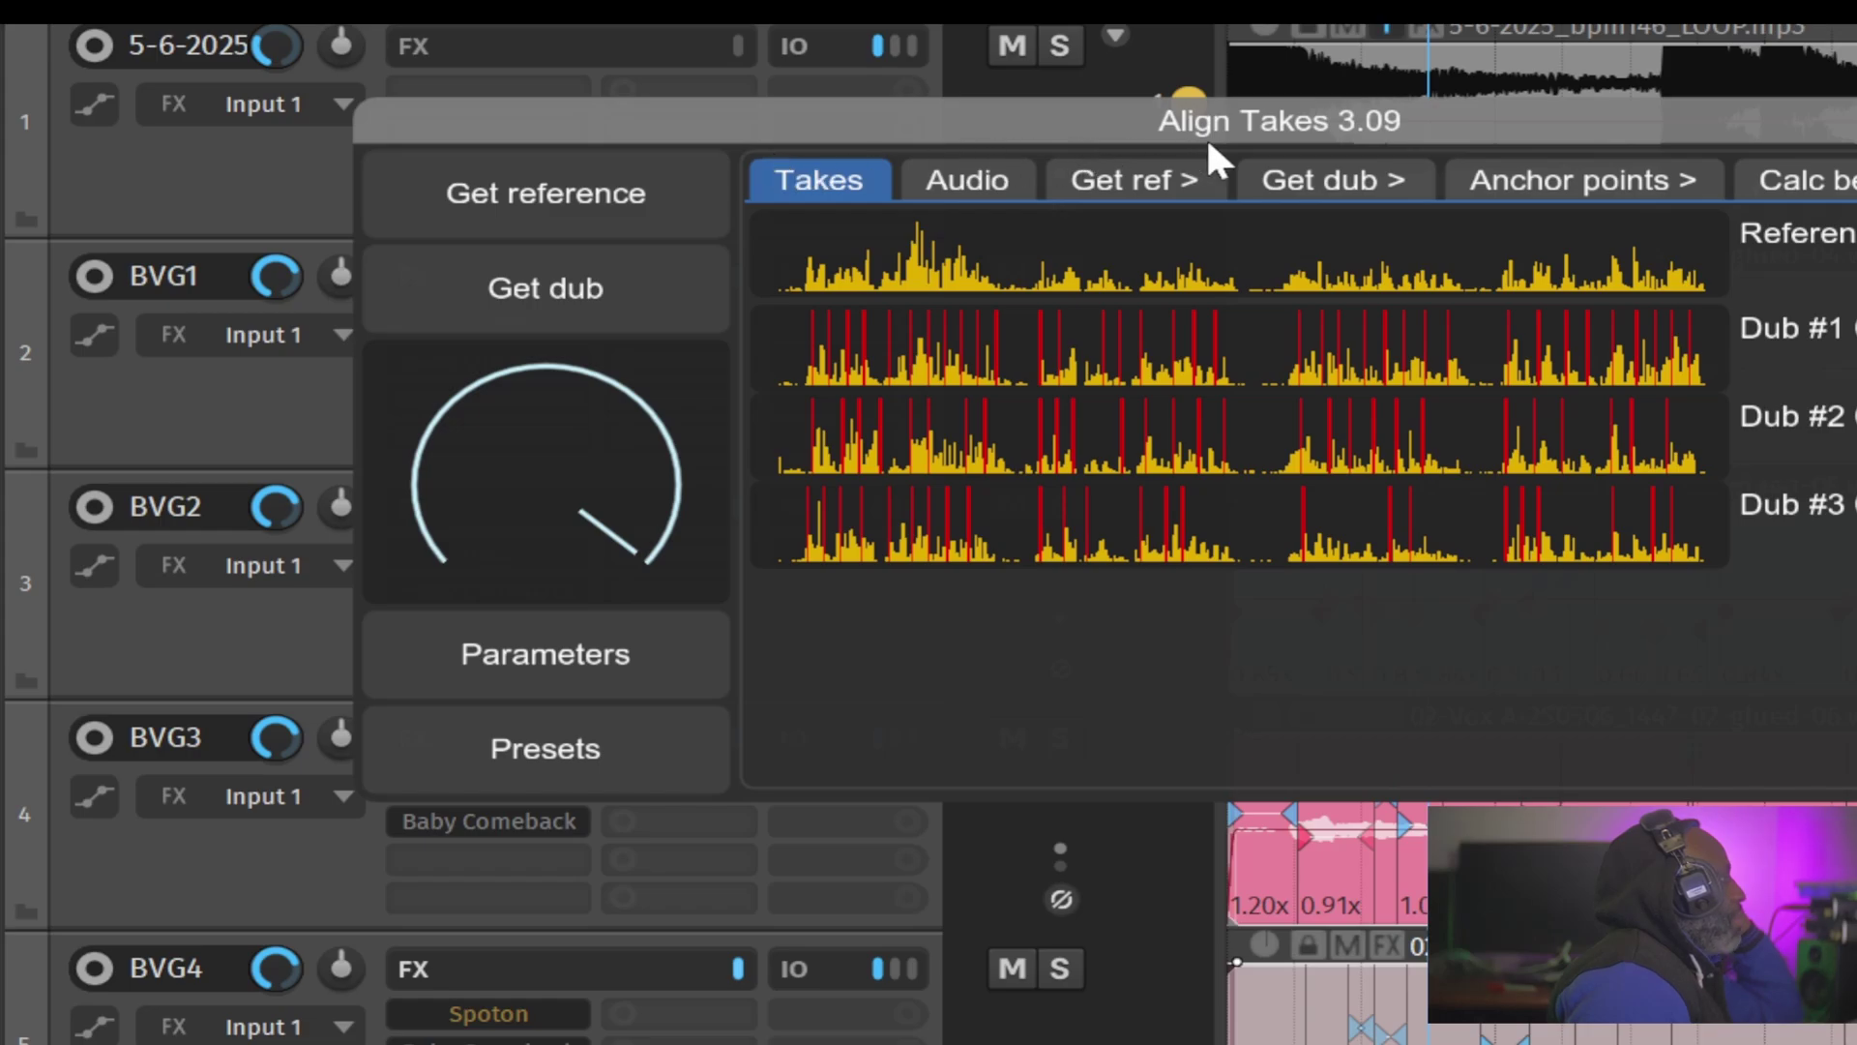
left_click(944, 172)
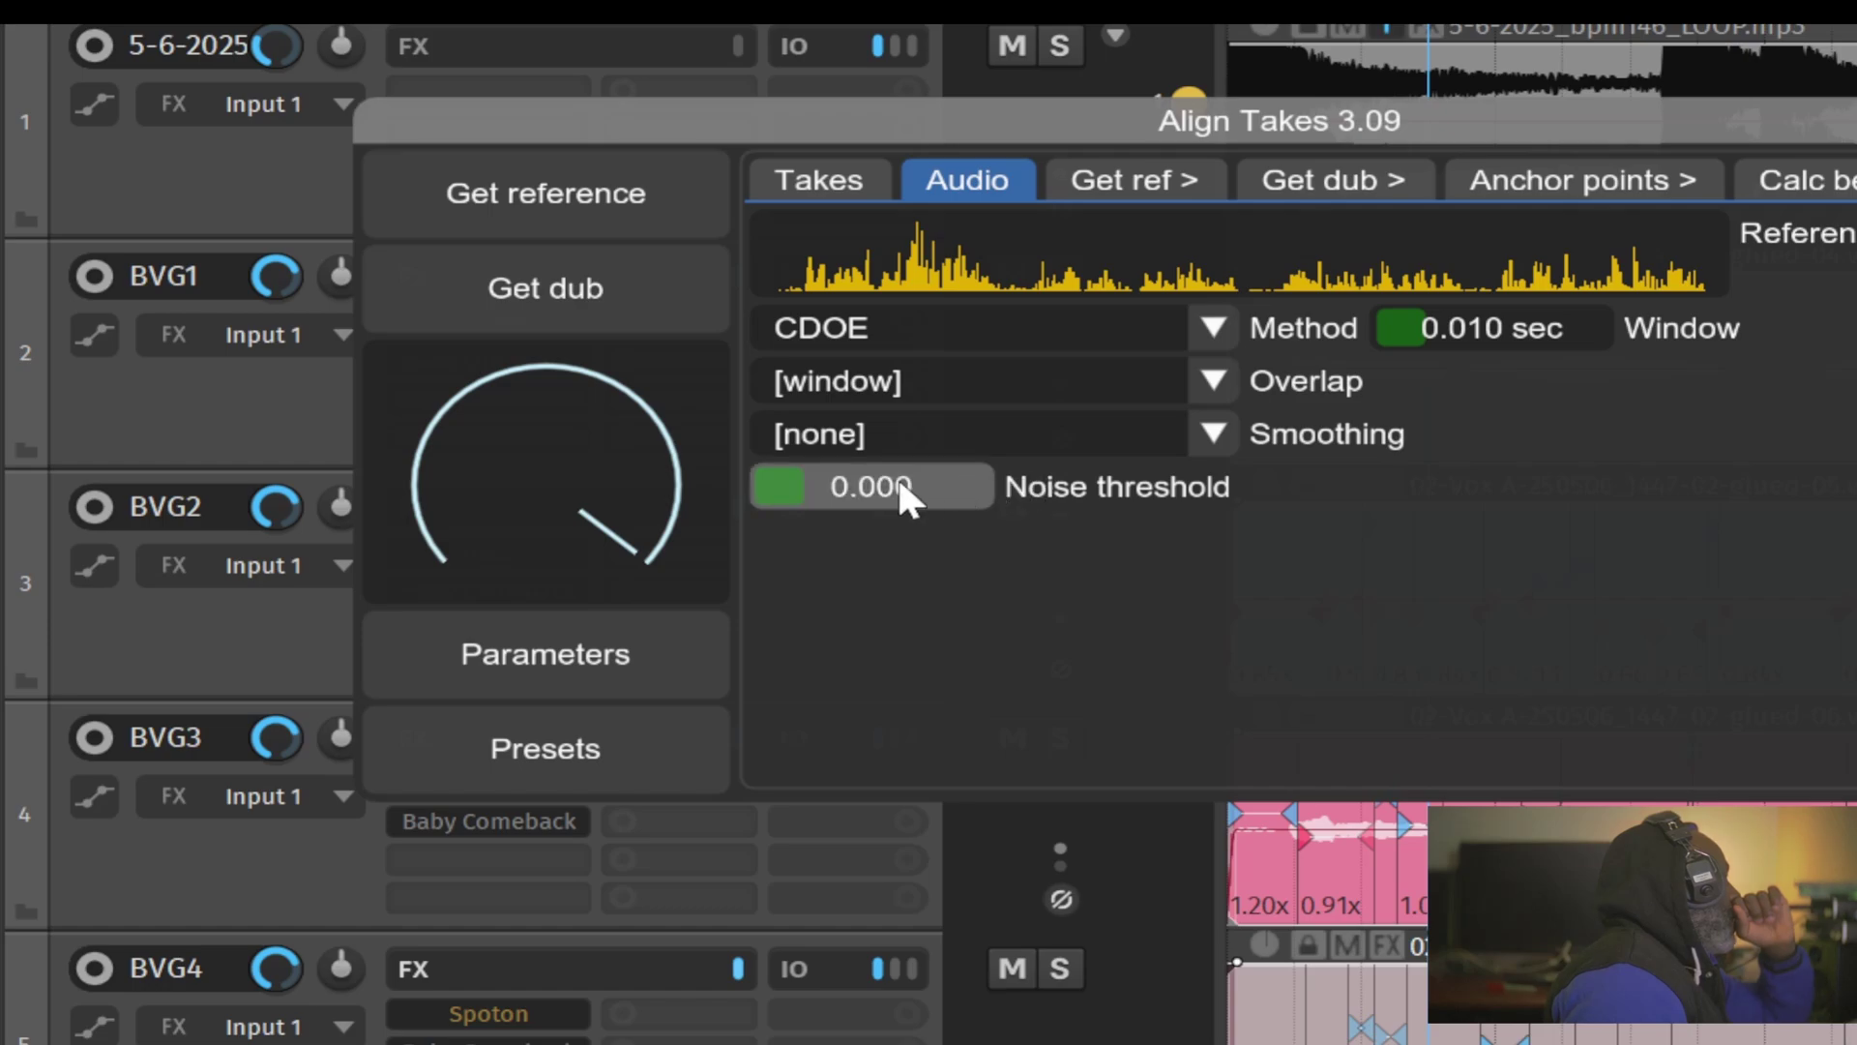
left_click(1103, 180)
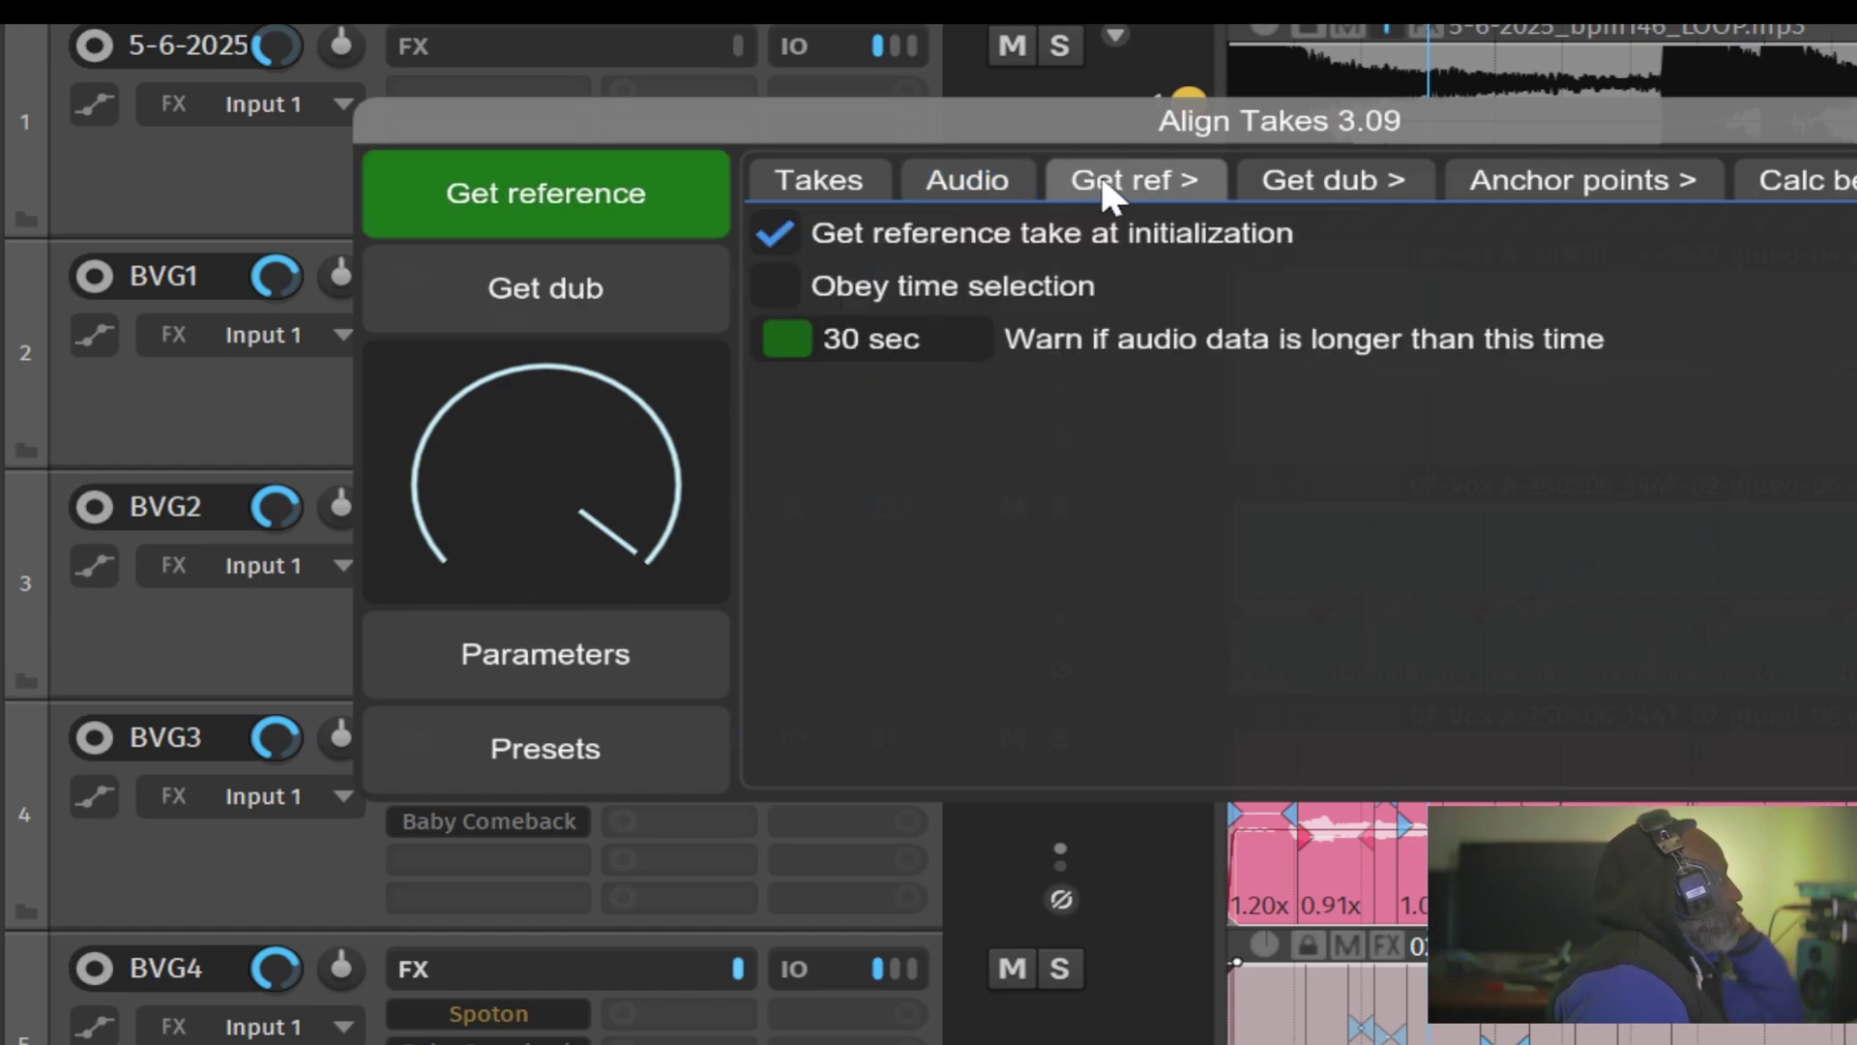
left_click(1301, 186)
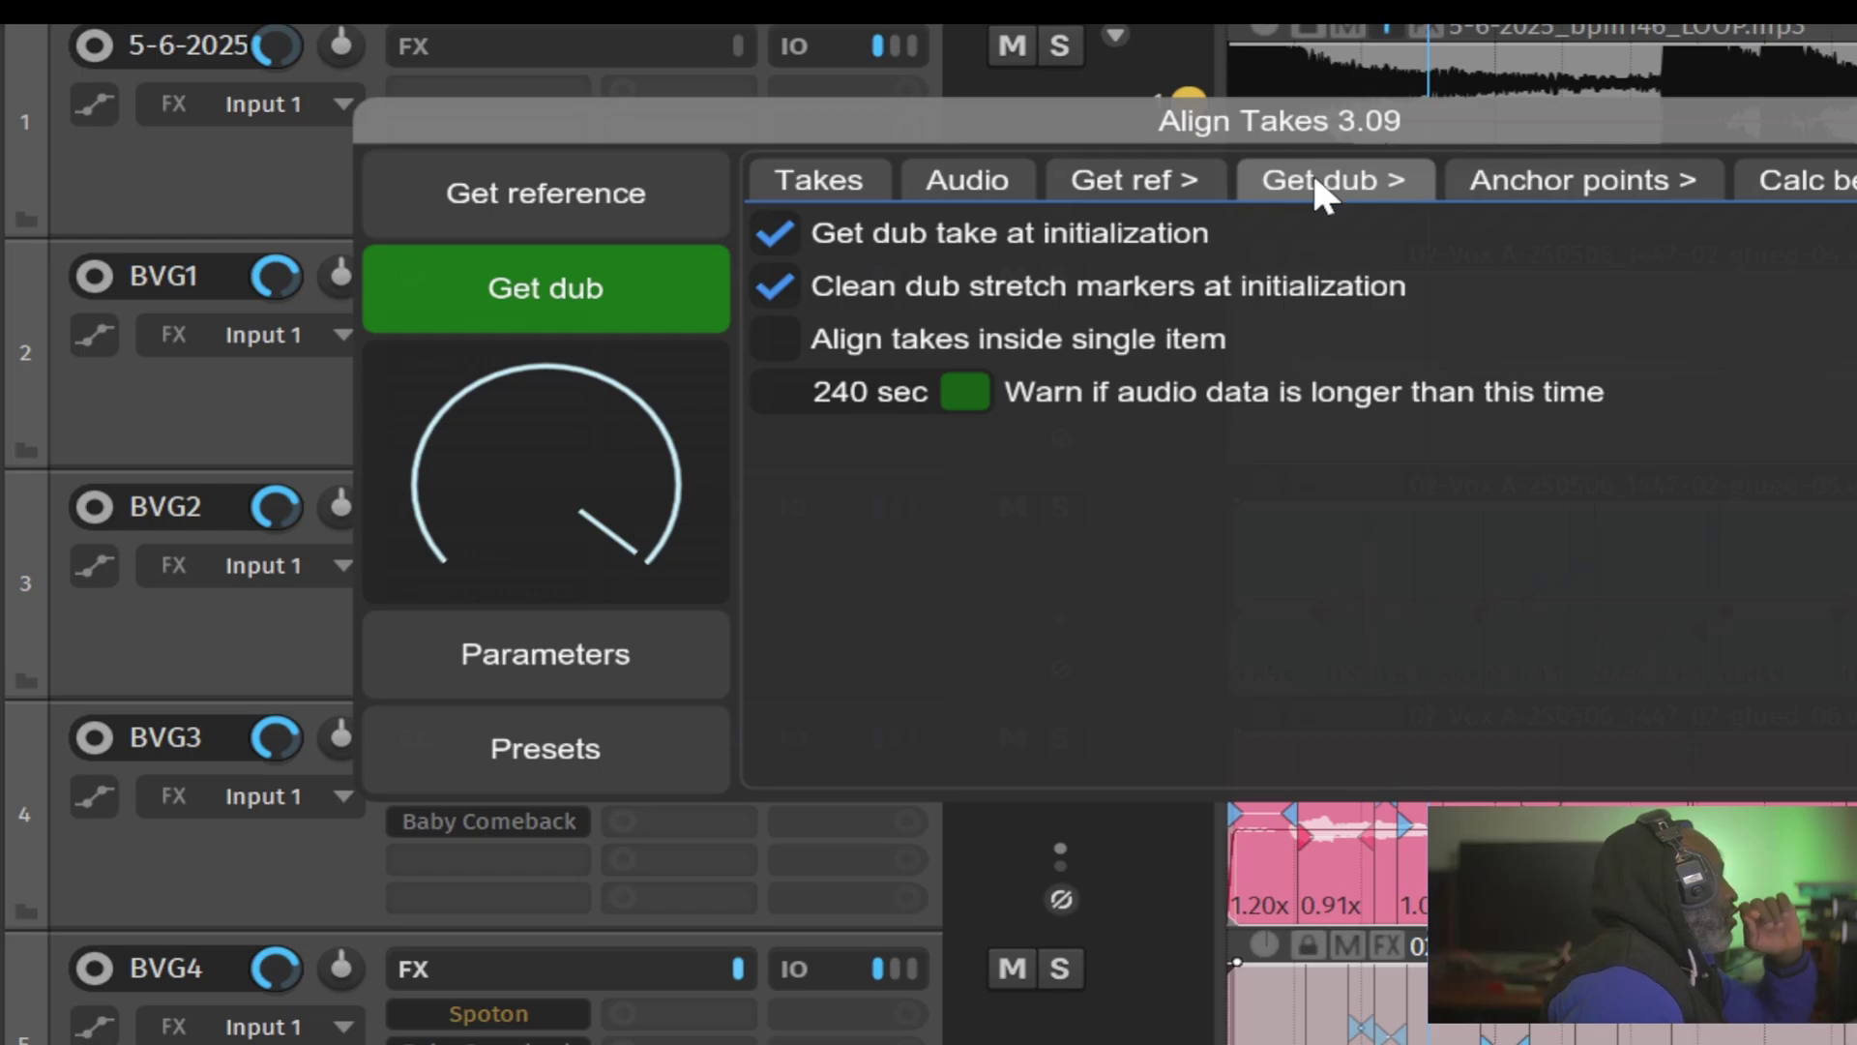
Step: Review the Anchor points and Calc best fit settings, the list of presets, and the Takes and Output parameters of Align Takes
left_click(1517, 176)
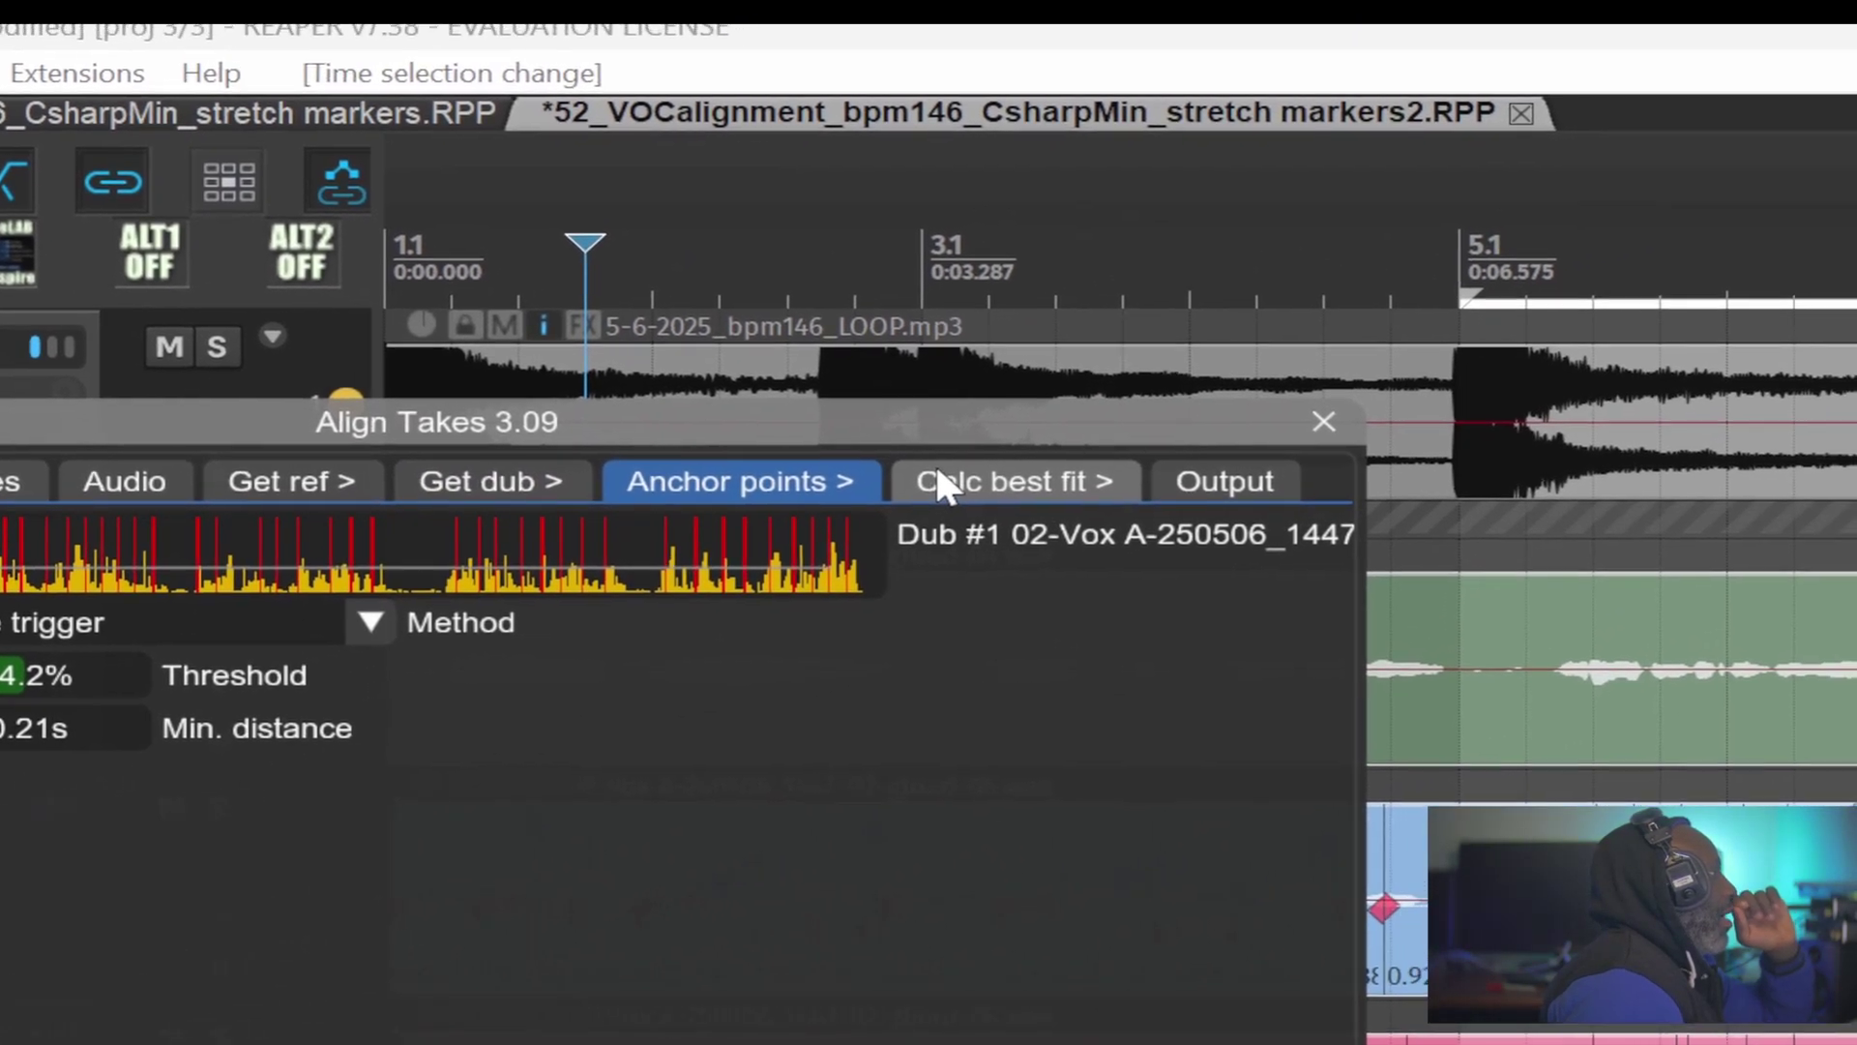
left_click(934, 462)
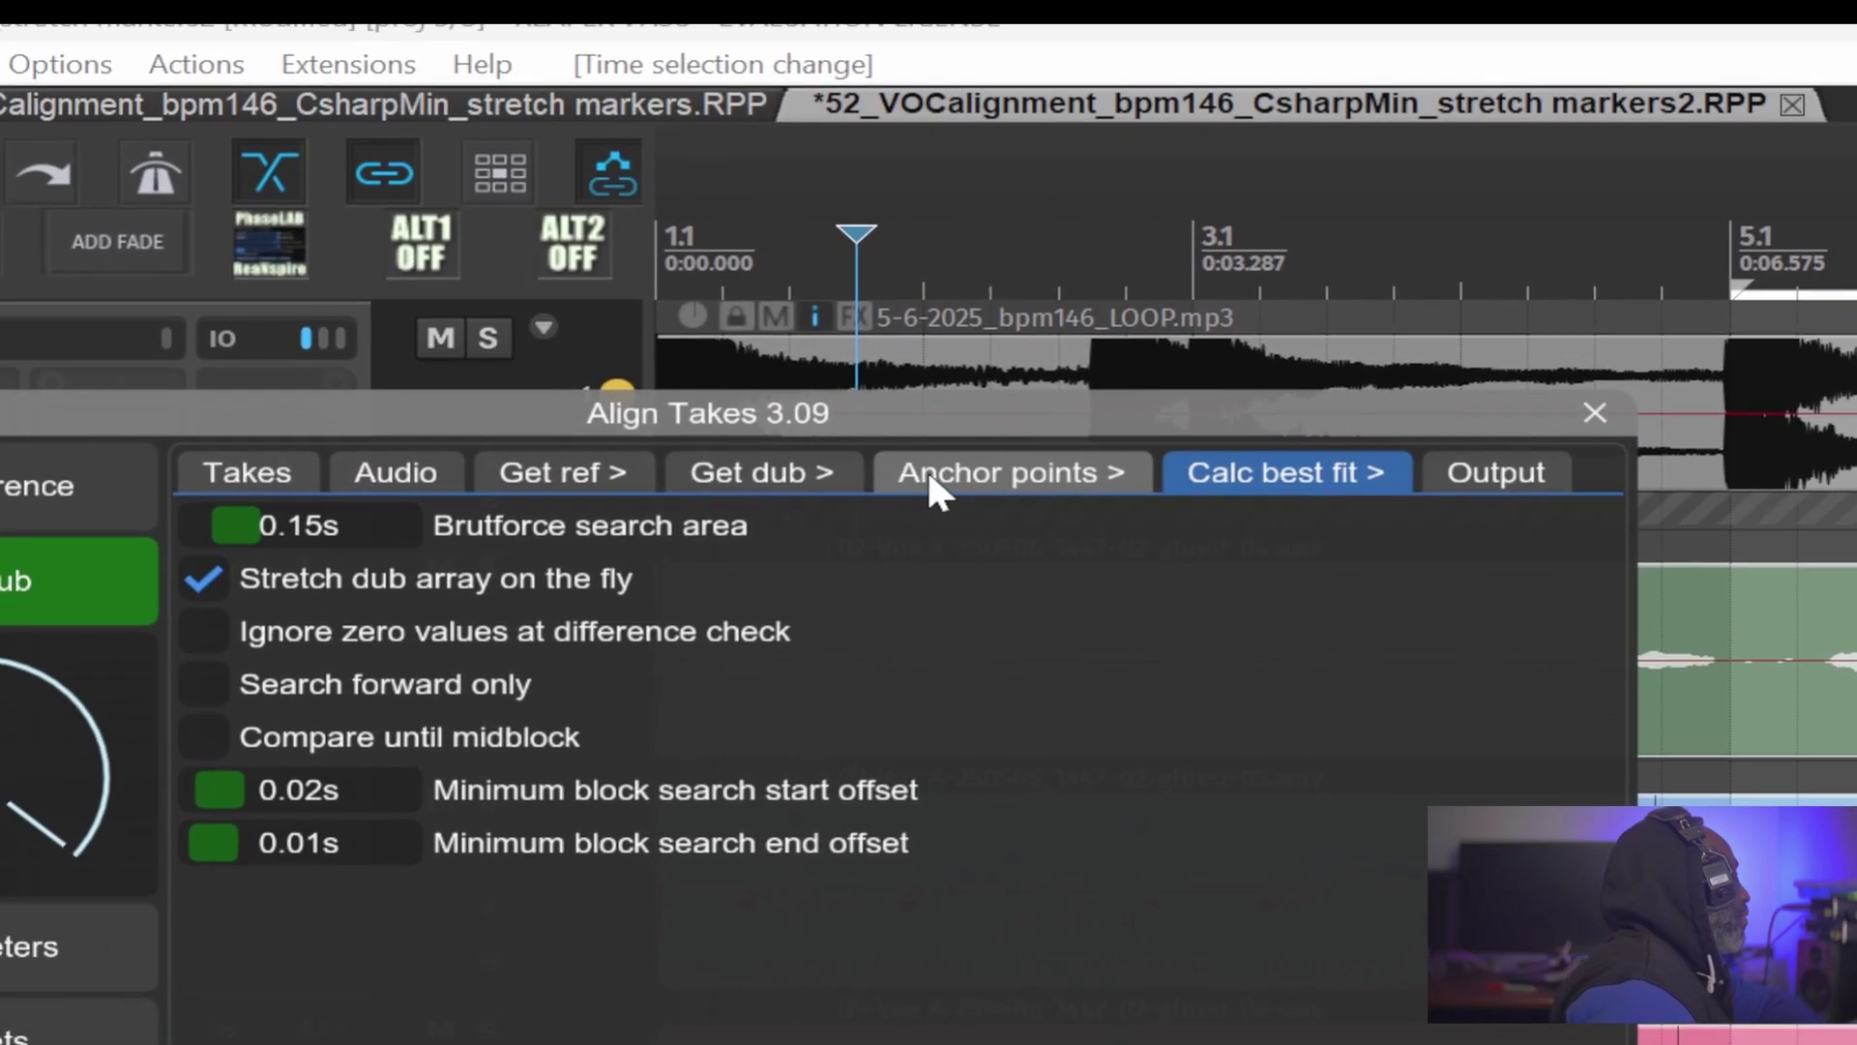
left_click(1432, 339)
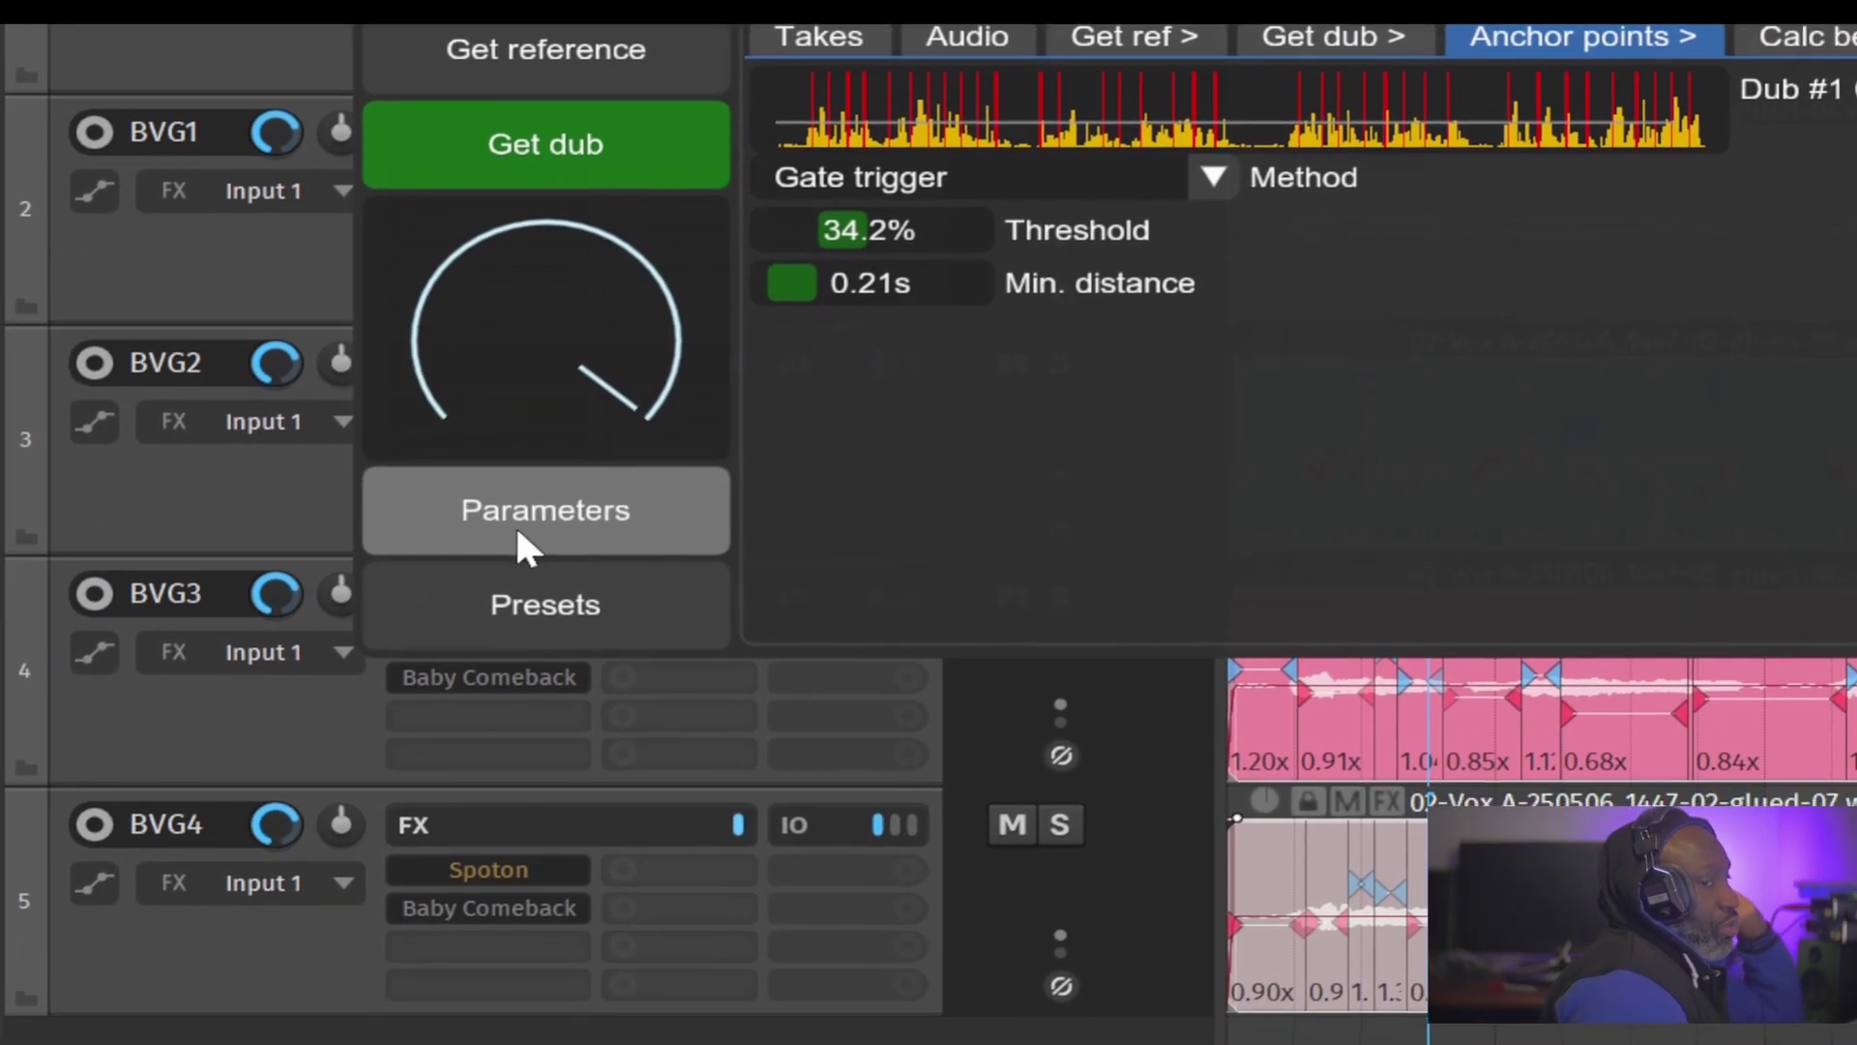
left_click(531, 601)
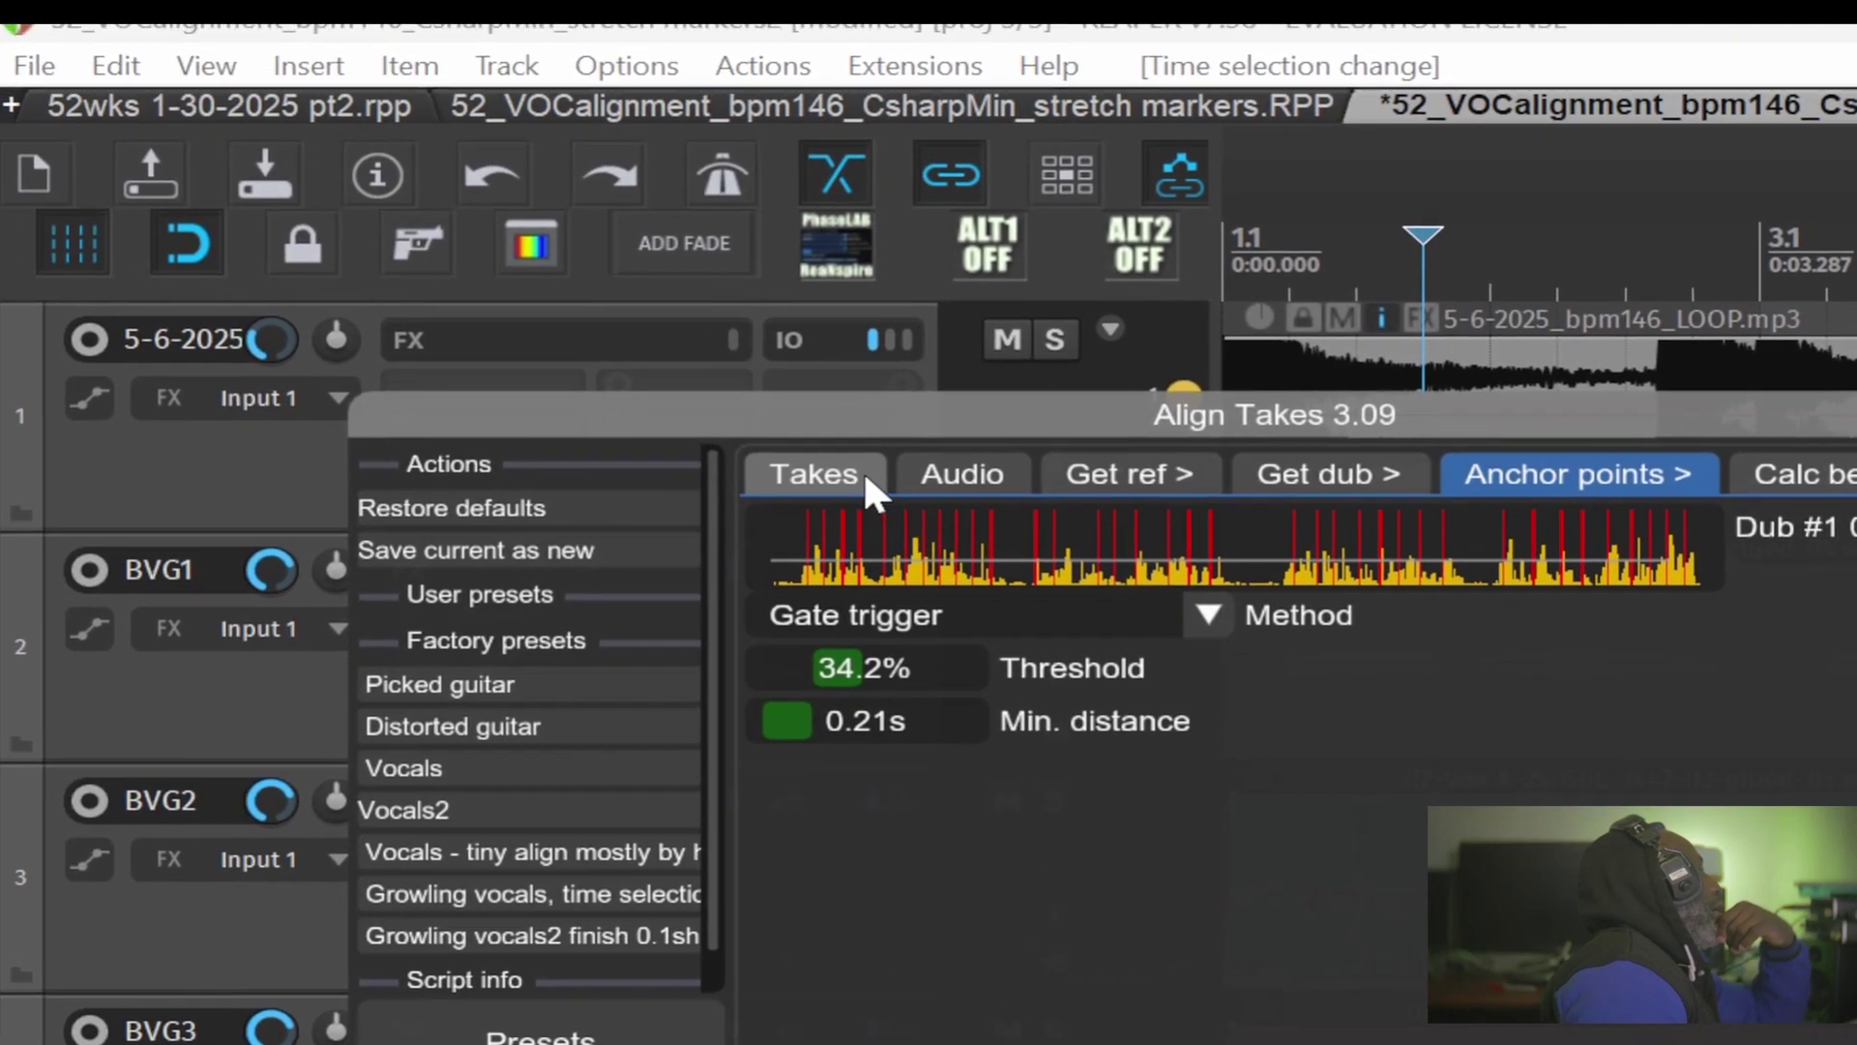
left_click(866, 43)
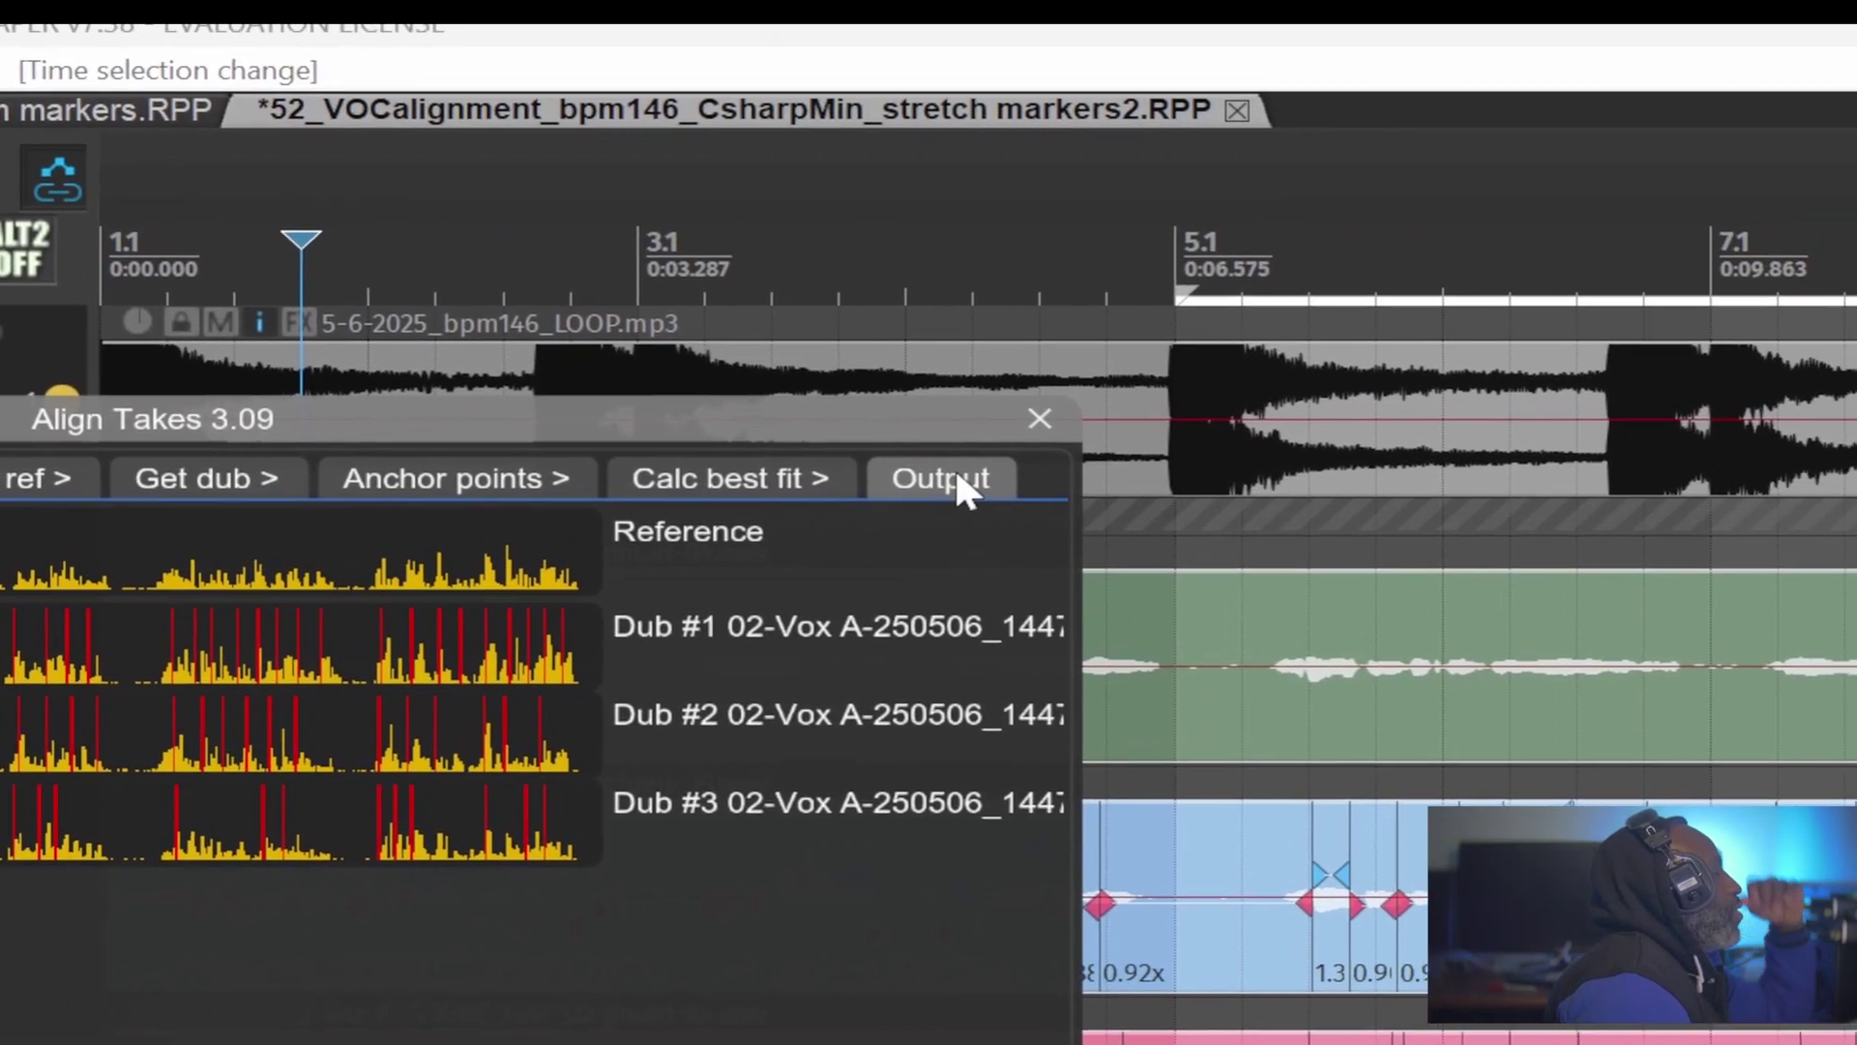
left_click(1255, 407)
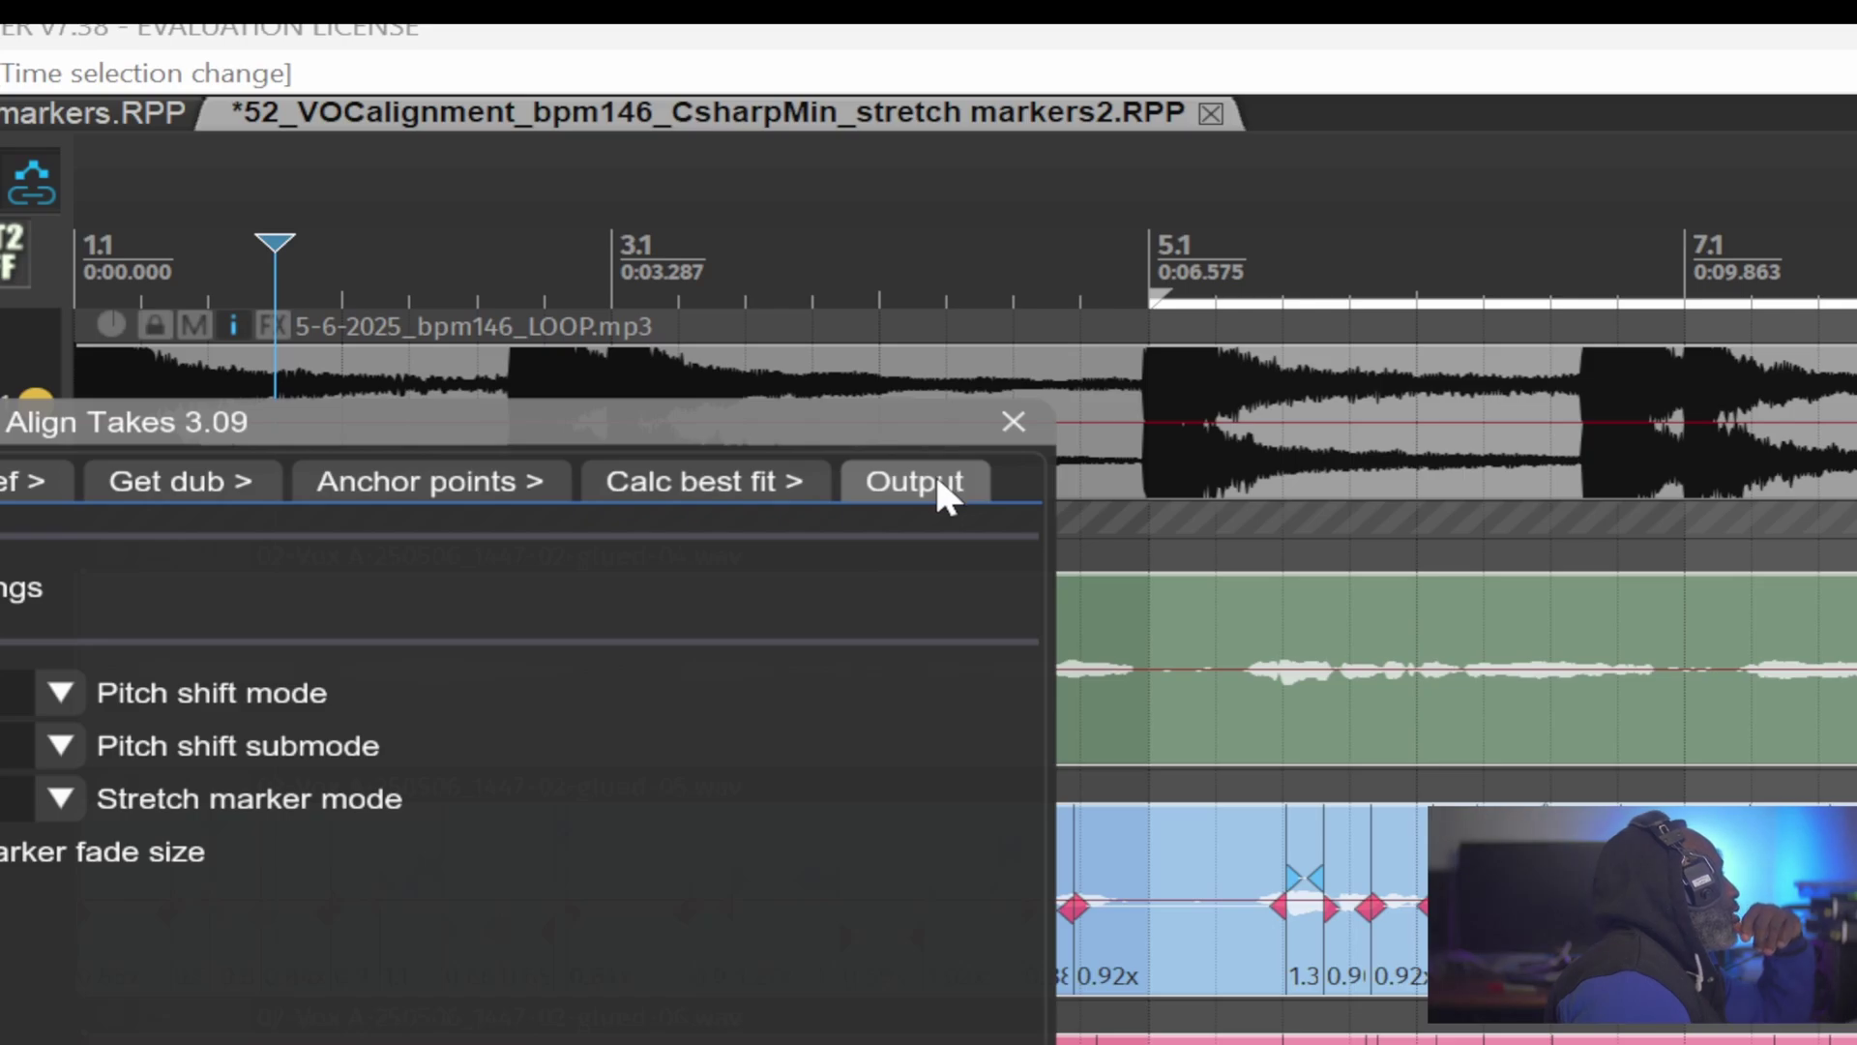
Step: Close the Align Takes window and undo the last two changes in the project
left_click(1029, 420)
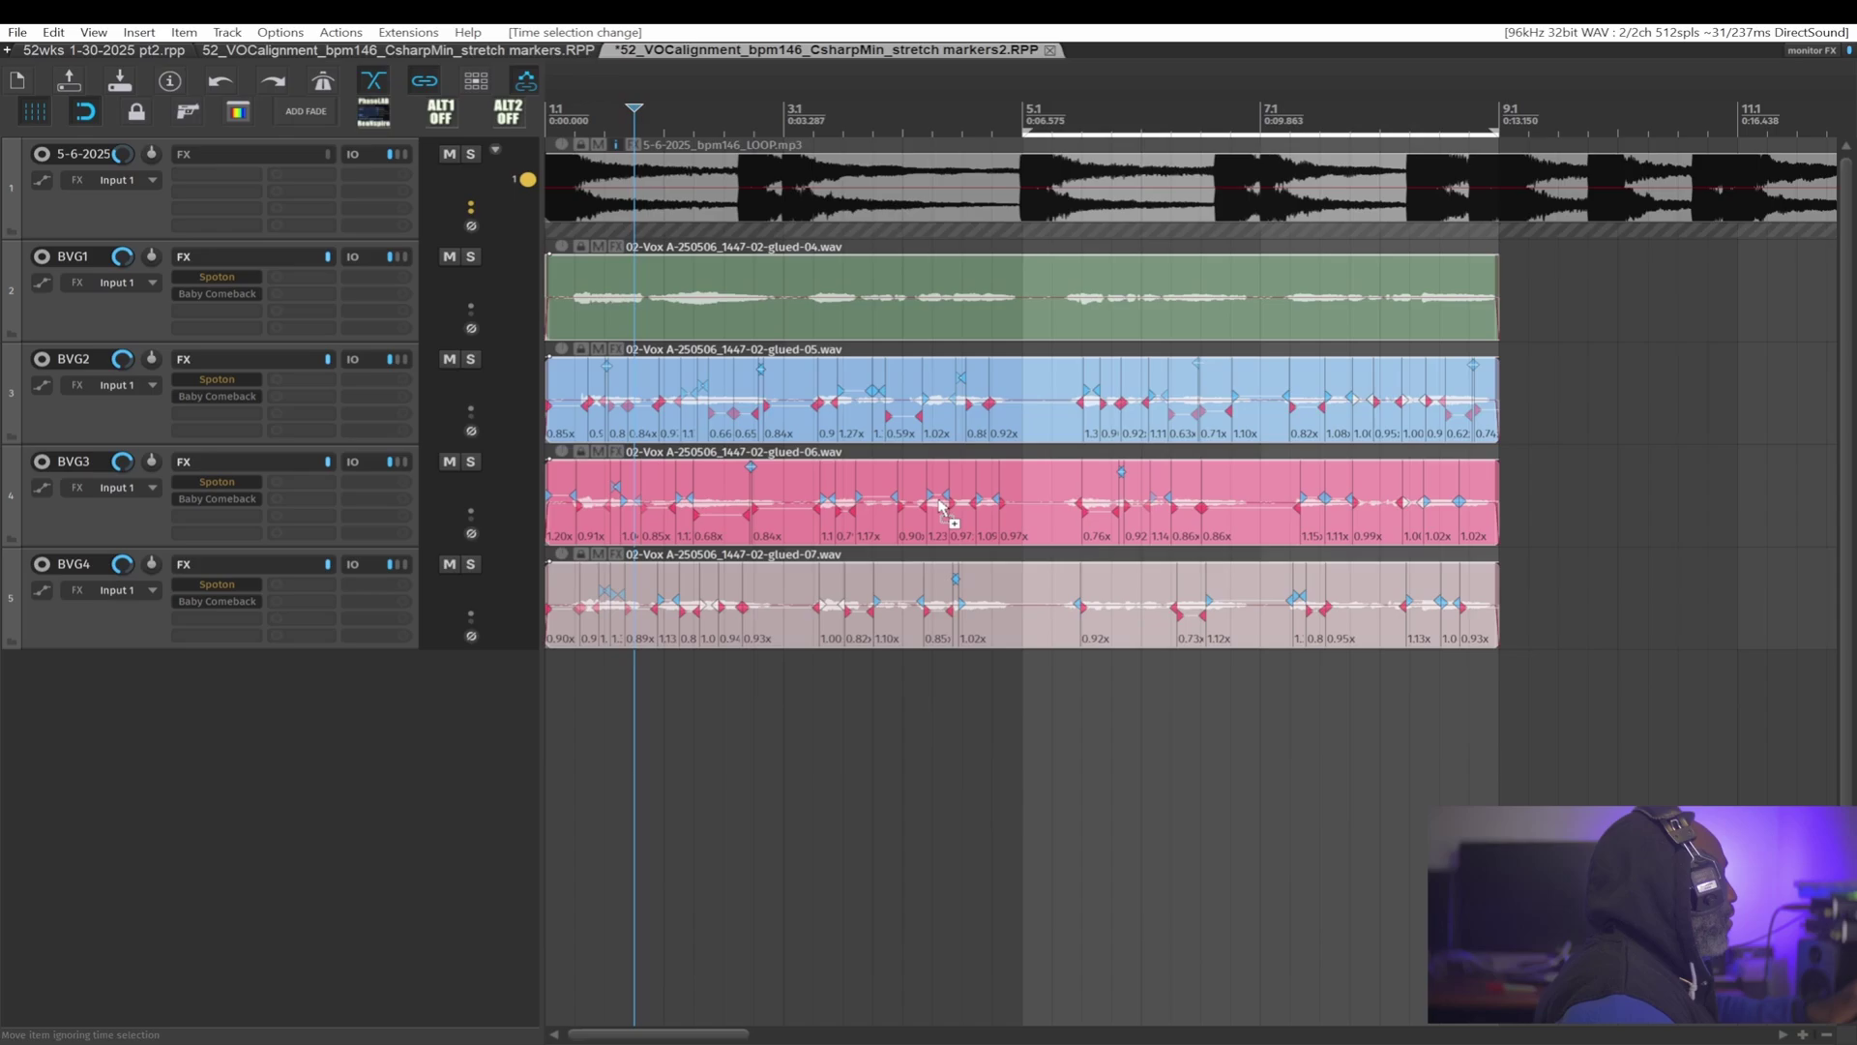
key("ctrl+z")
key("ctrl+z")
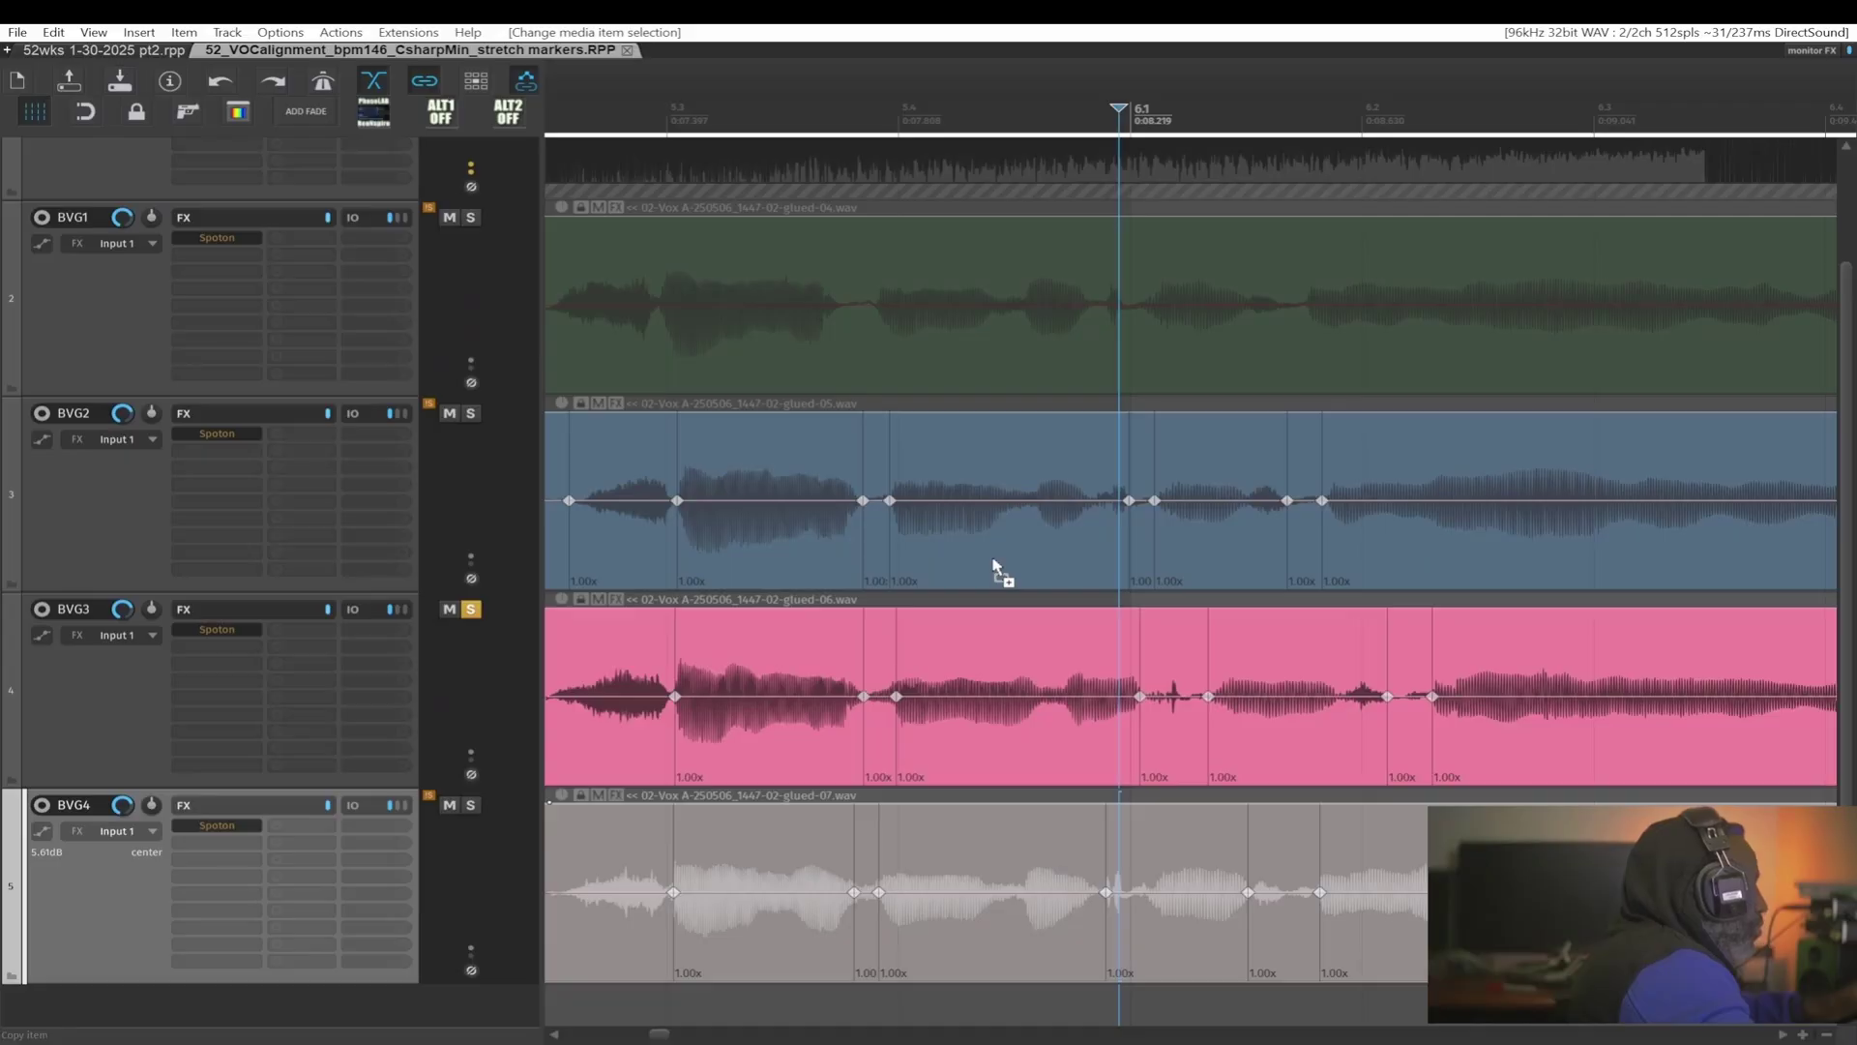
Step: In the preferences, show the left drag mouse modifiers for Media item stretch marker and widen the Behavior column to read them
key("ctrl+p")
key("ctrl+p")
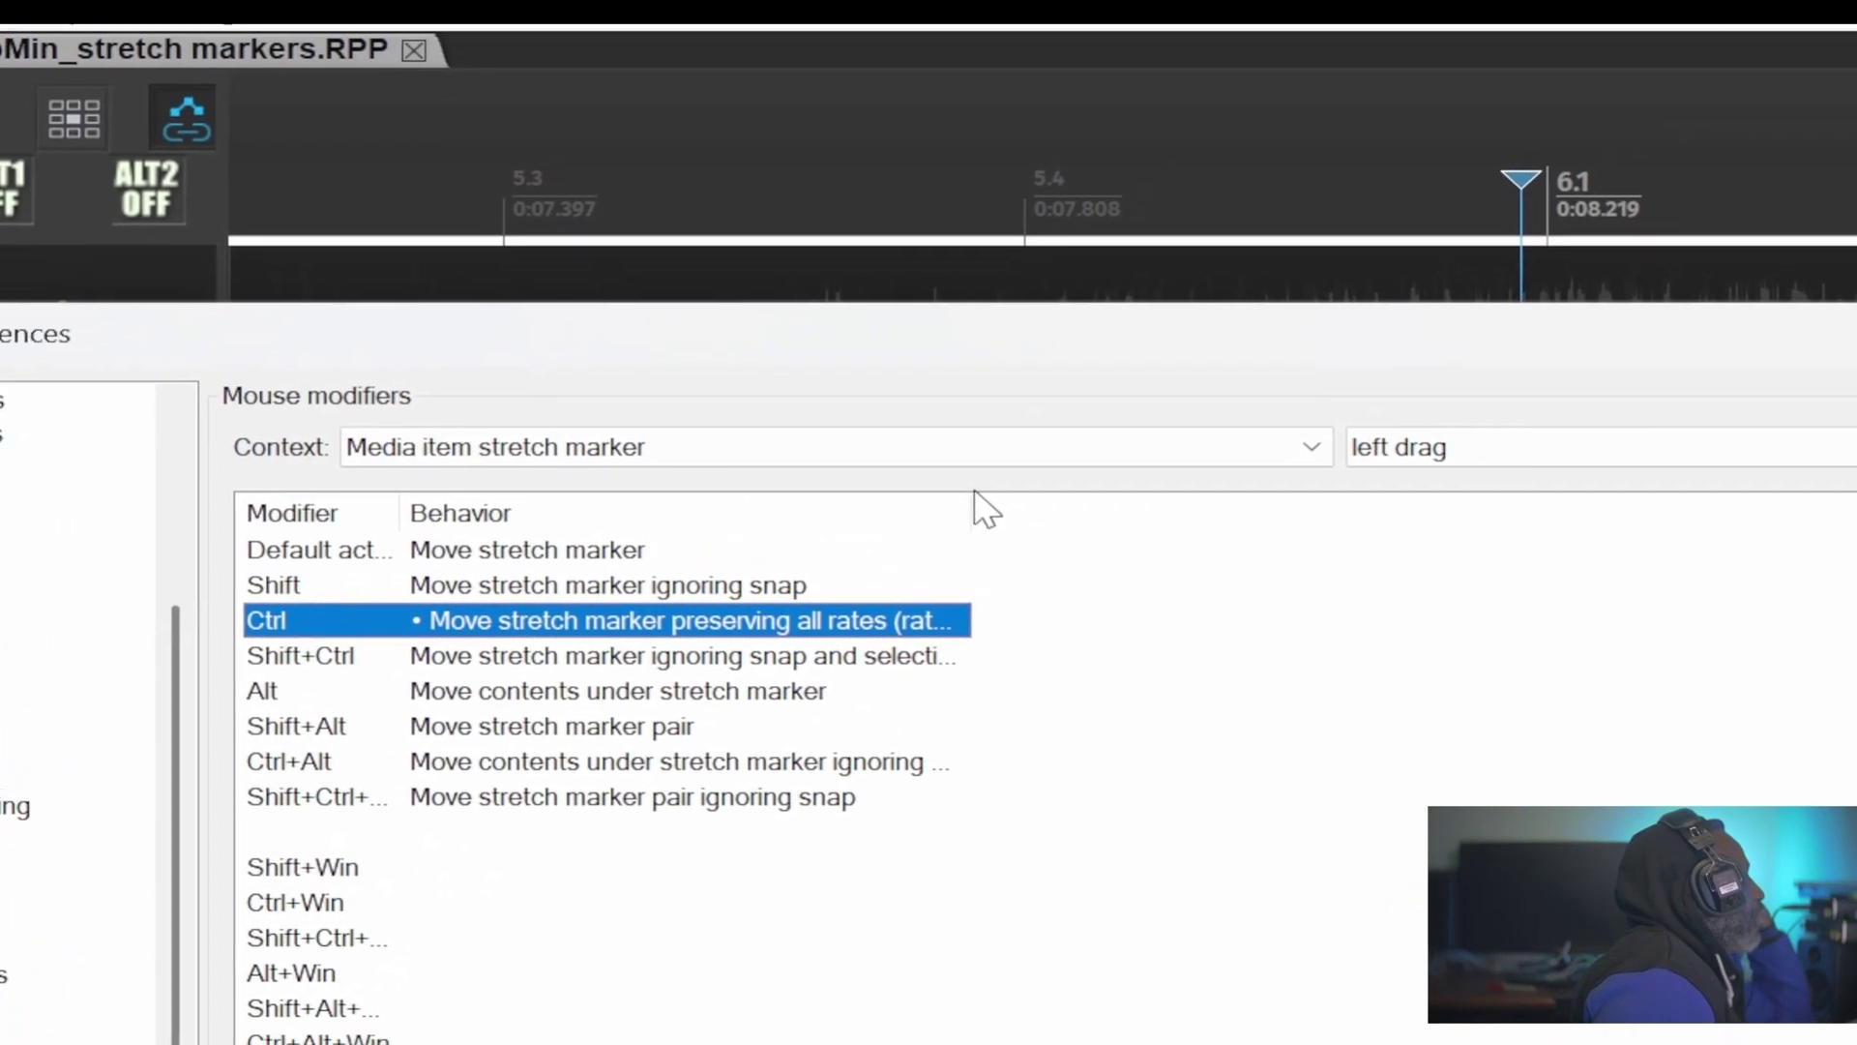
left_click_drag(969, 506, 1497, 514)
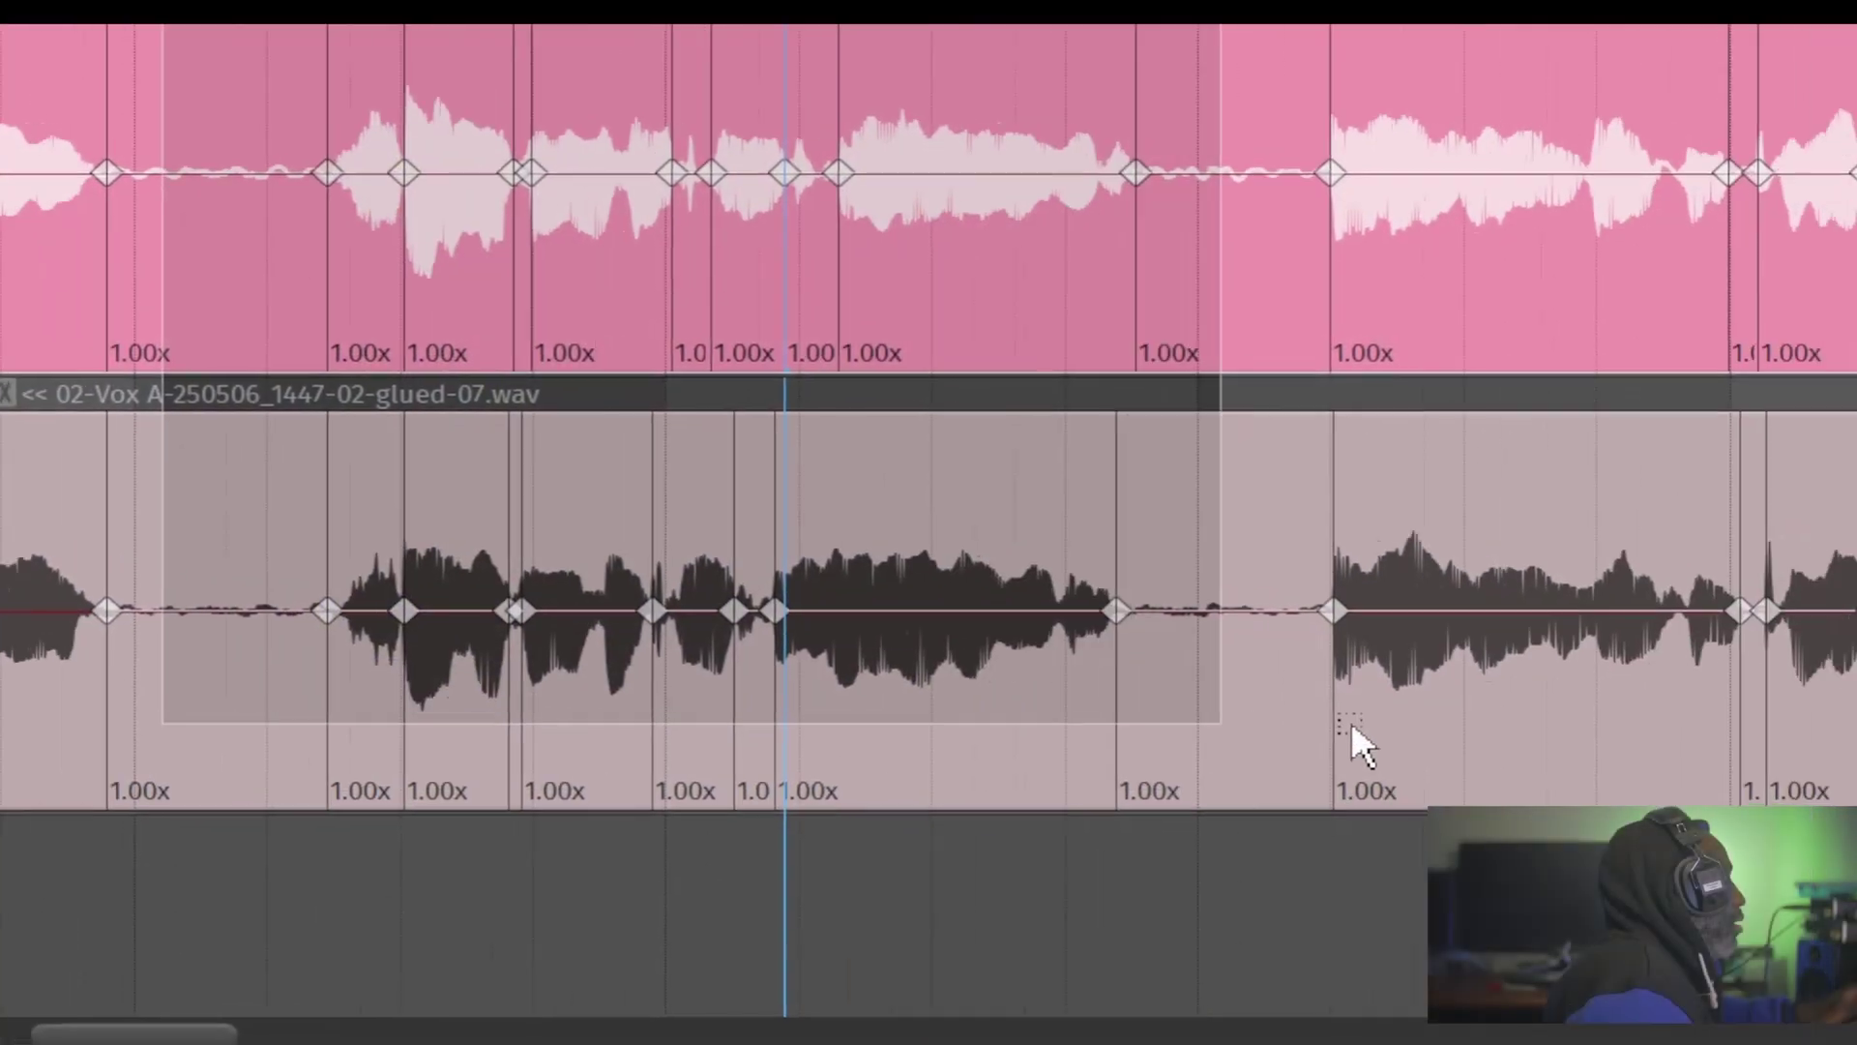
Step: Zoom in on the start of a phrase on BVG2 to inspect its stretch markers against BVG1
scroll(1351, 722, "up", 3)
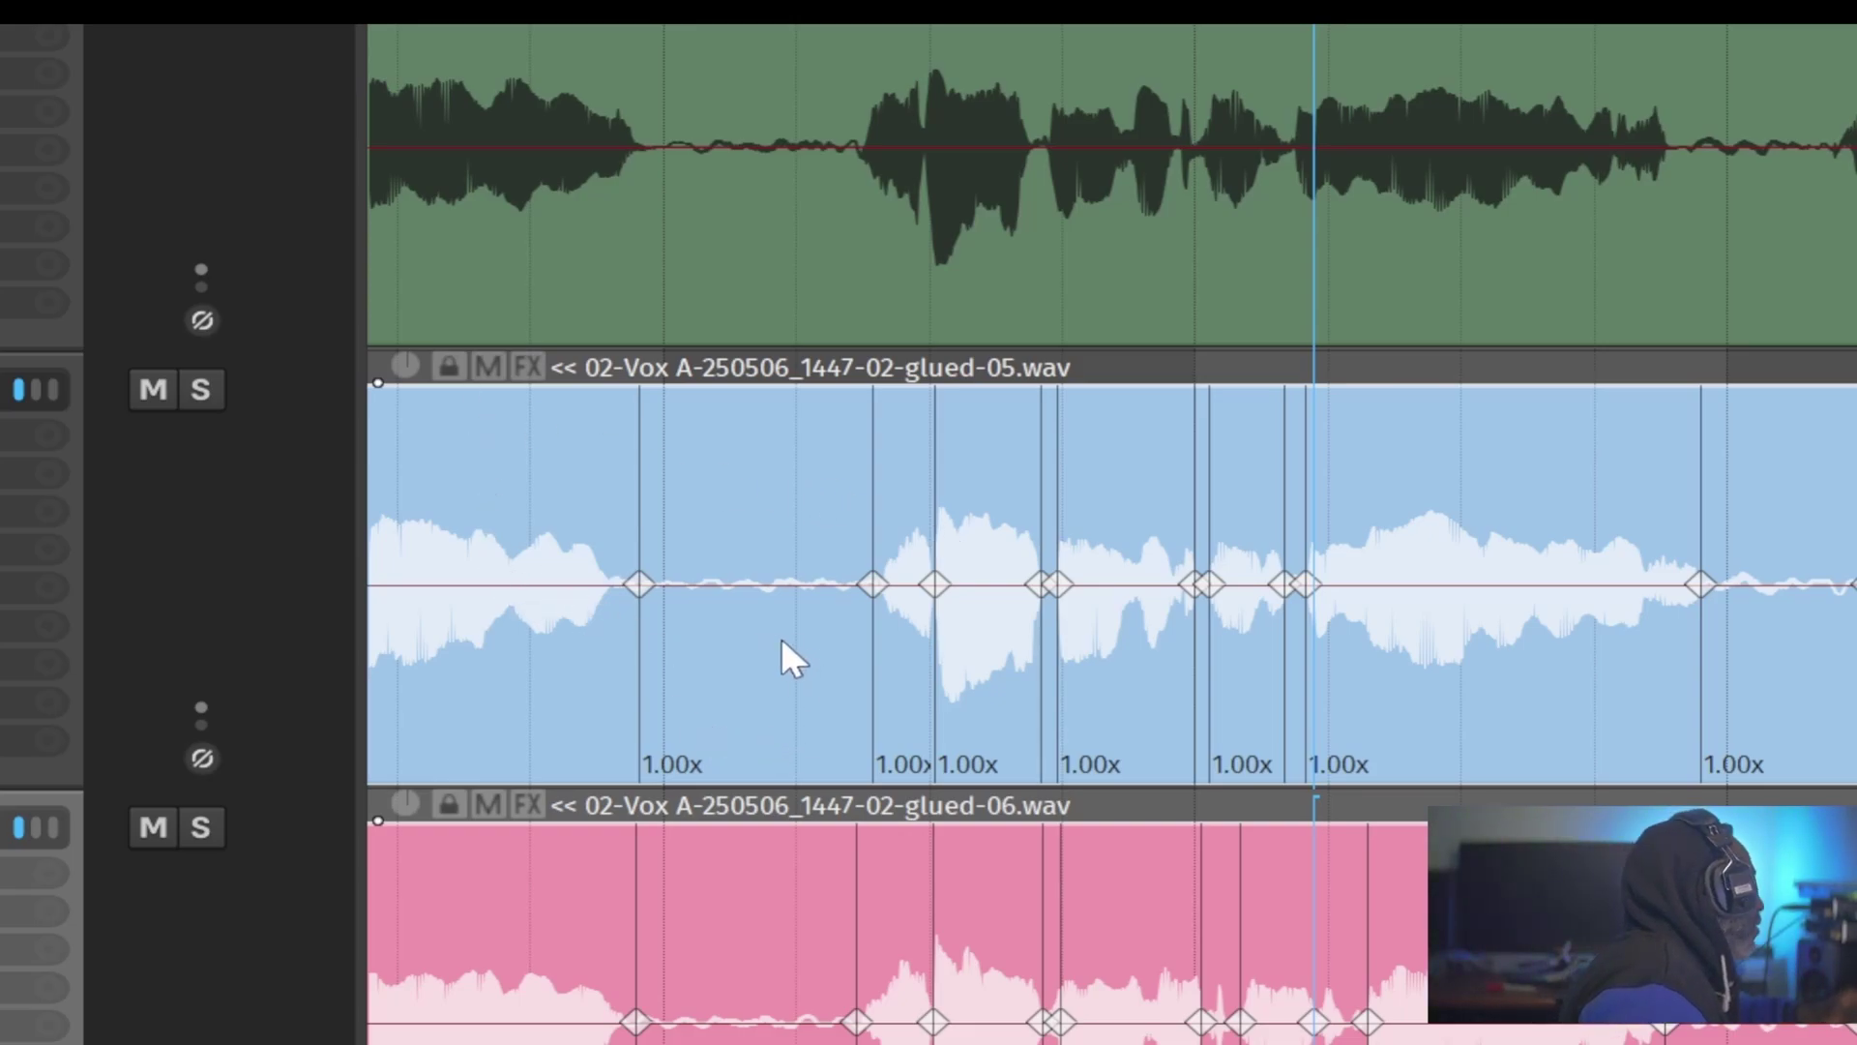
scroll(788, 651, "up", 5)
scroll(931, 650, "up", 2)
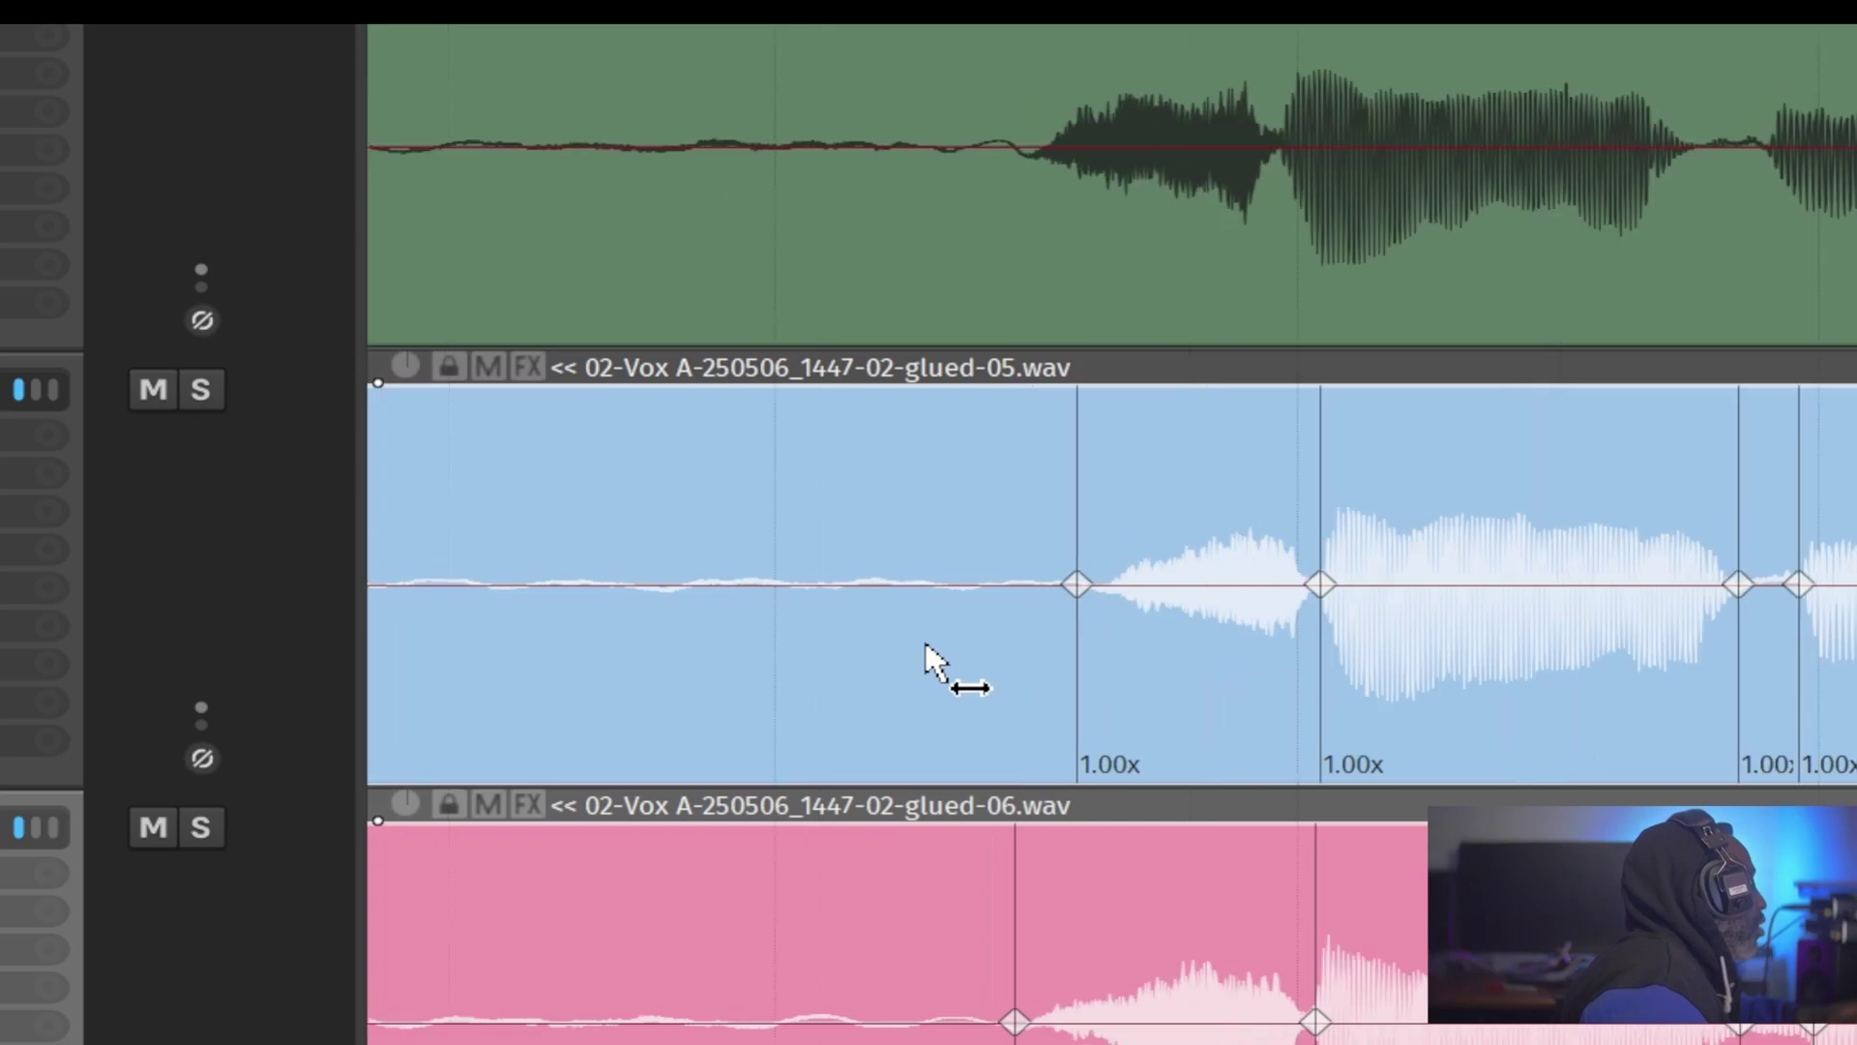